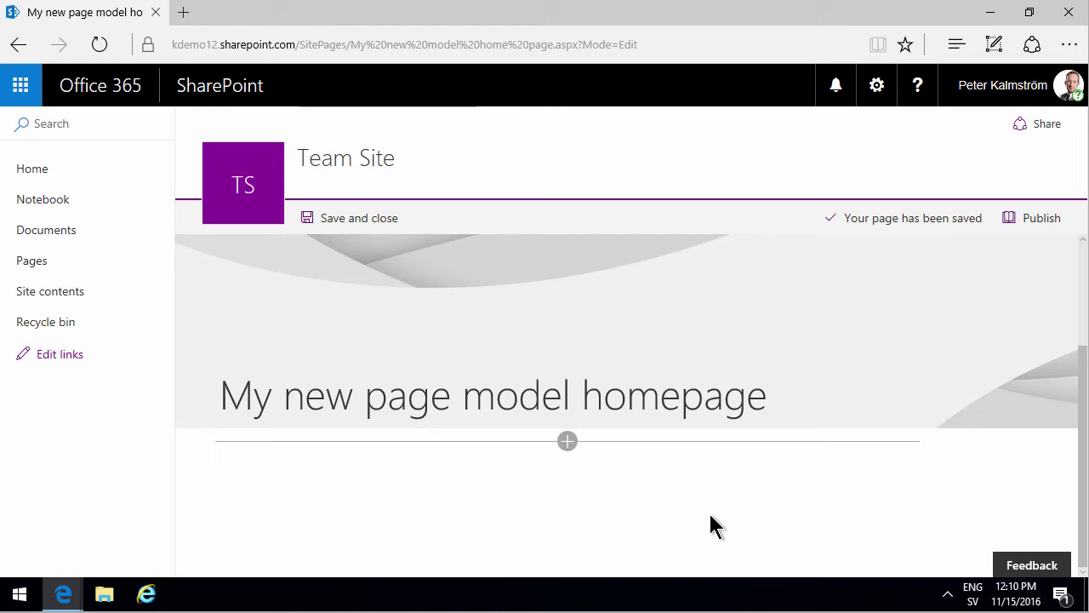
Add a News headlines web part to the homepage beneath the page title.
left_click(572, 443)
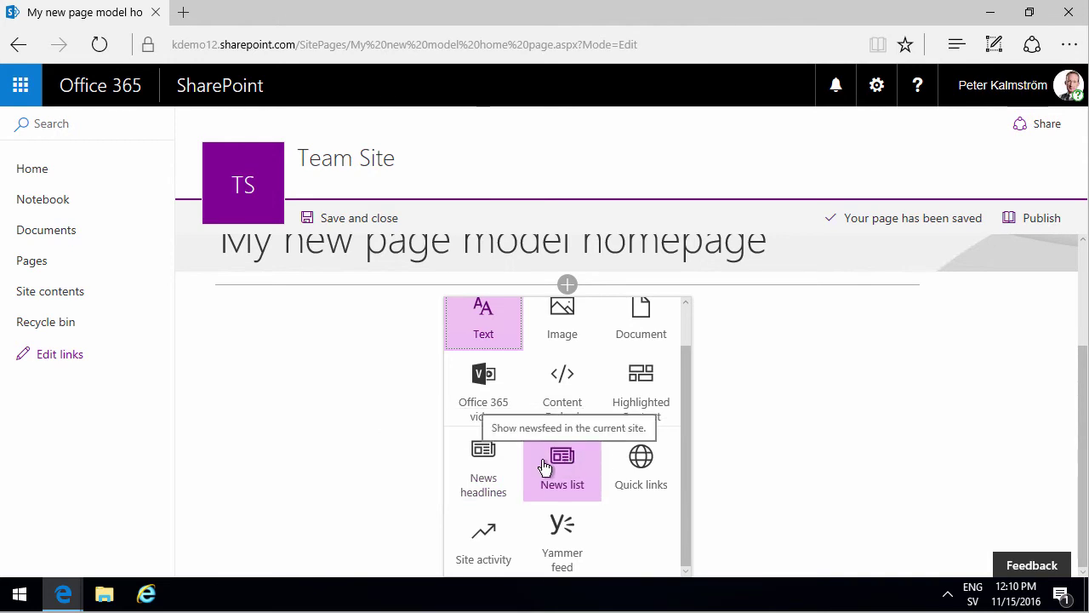
left_click(487, 458)
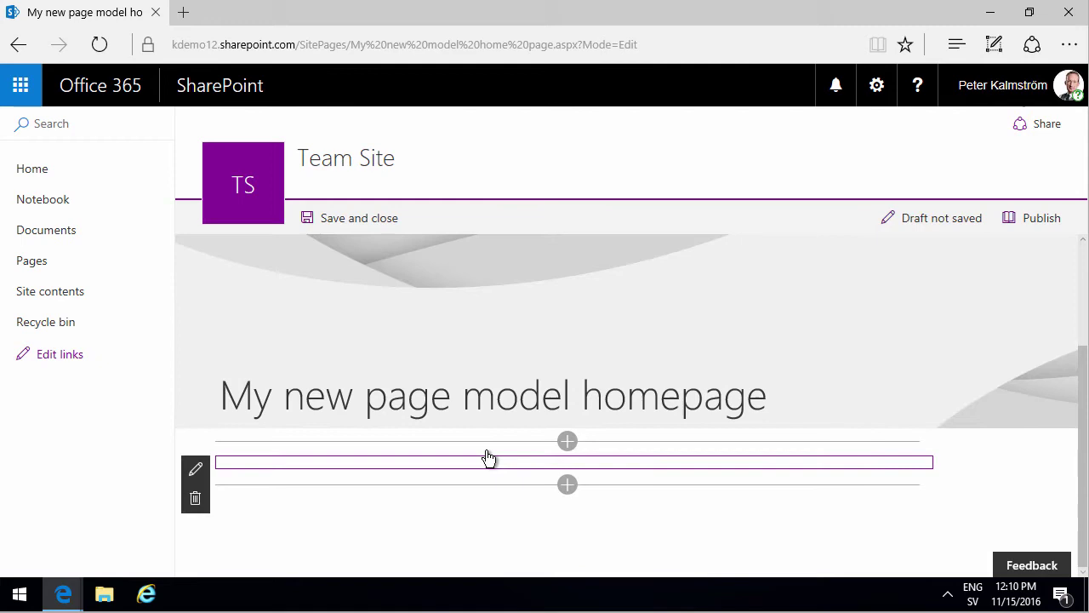
scroll(888, 462, "down", 2)
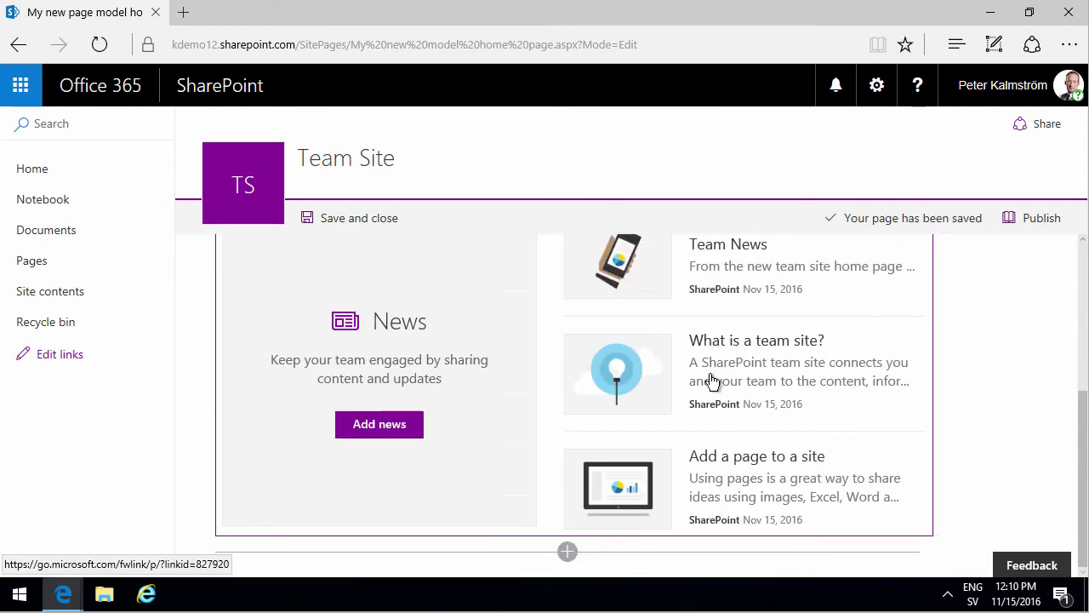
scroll(709, 380, "up", 1)
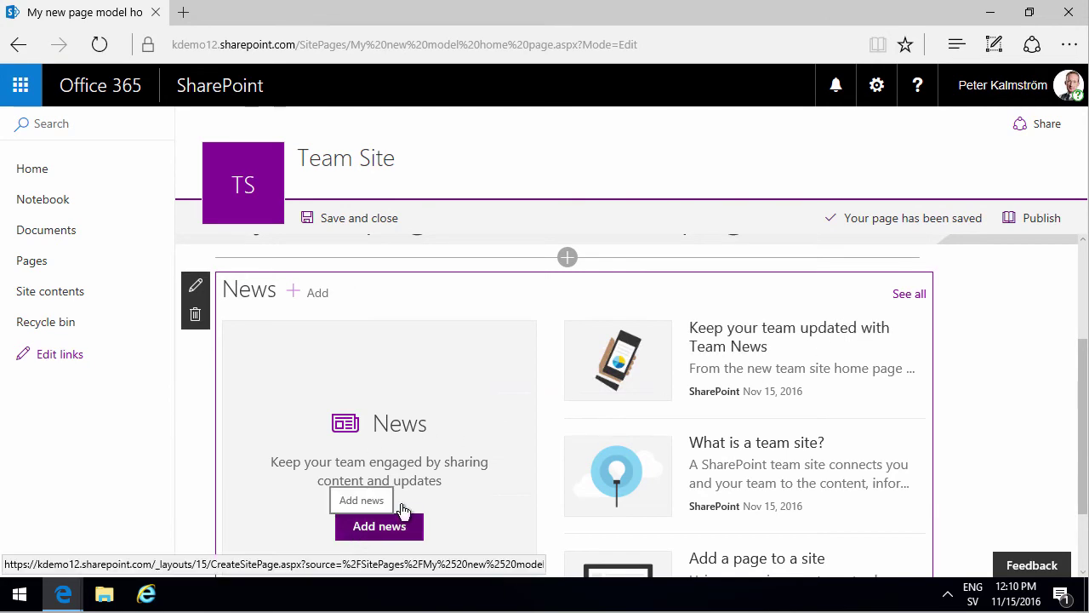
Check the News headlines web part's settings, and save and close the page.
left_click(197, 287)
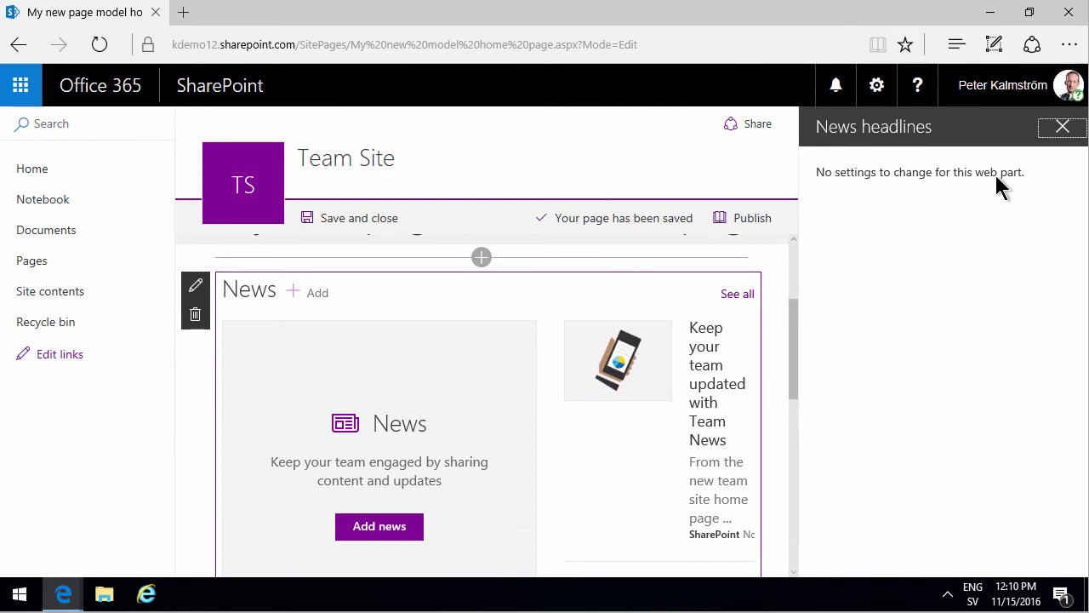
left_click(1065, 133)
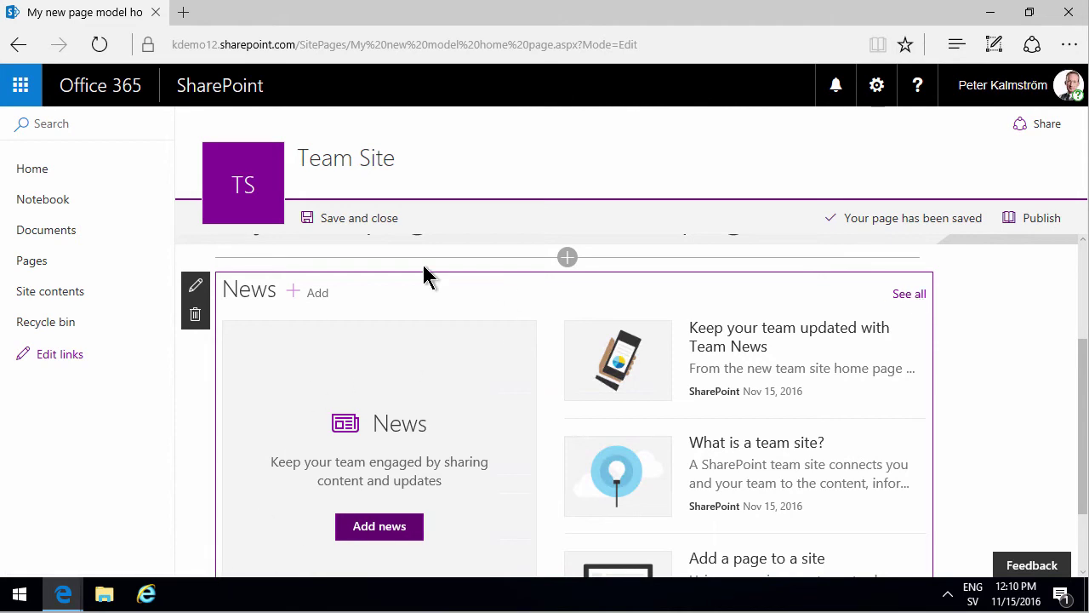
left_click(373, 221)
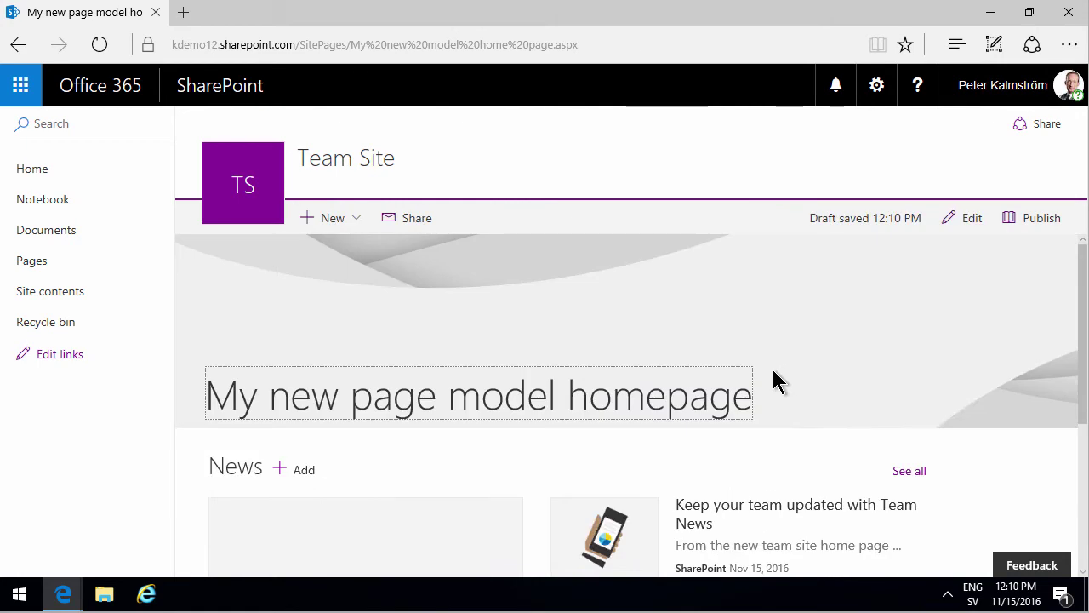
Set the browser zoom to 75% to show the whole News section.
scroll(520, 493, "down", 5)
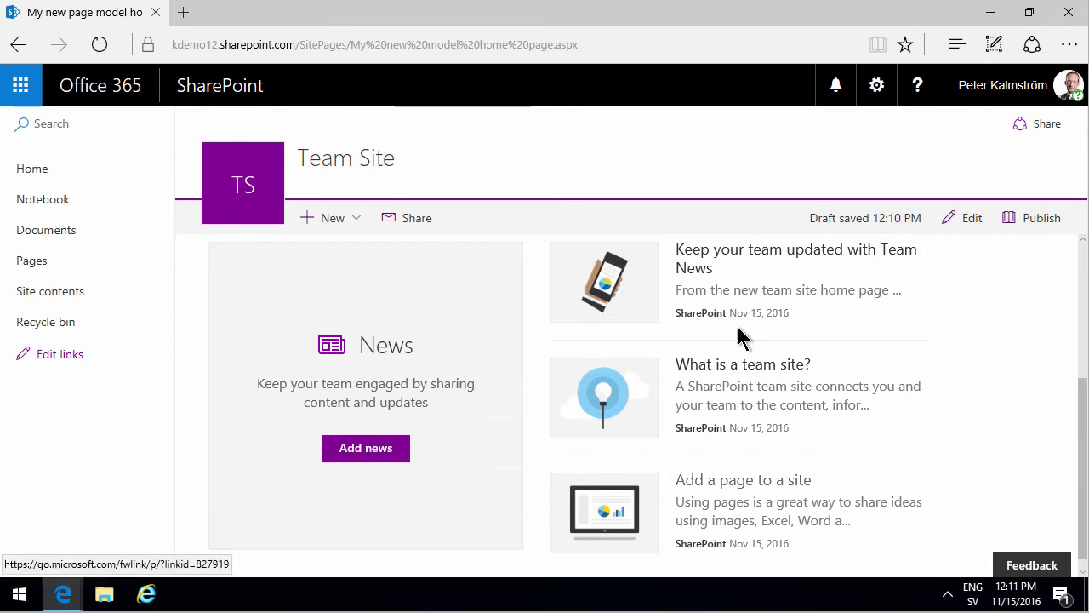
scroll(713, 461, "down", 1)
scroll(713, 461, "up", 1)
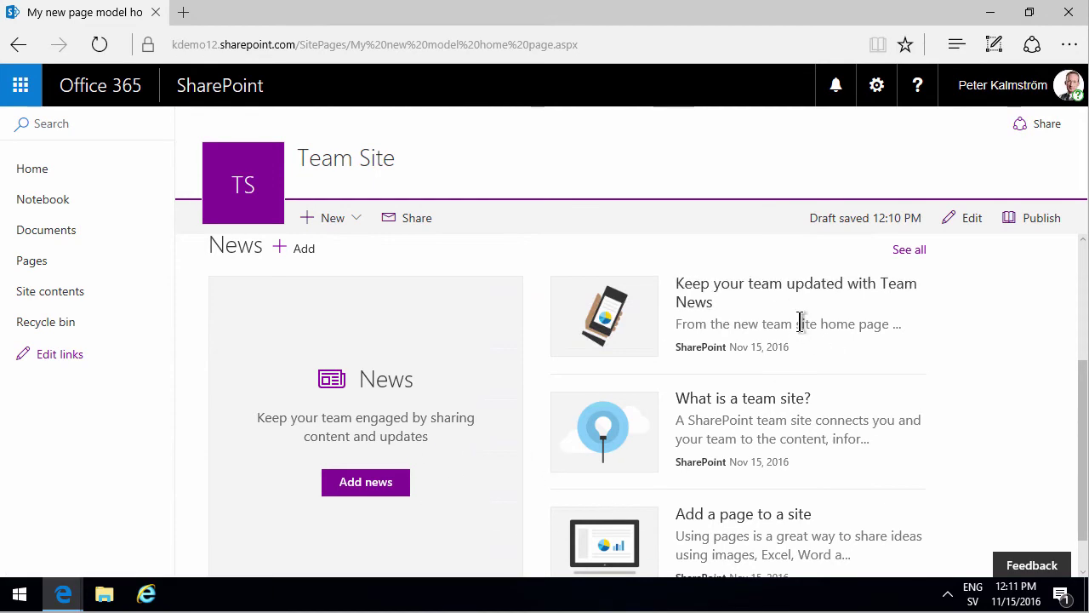
left_click(1067, 48)
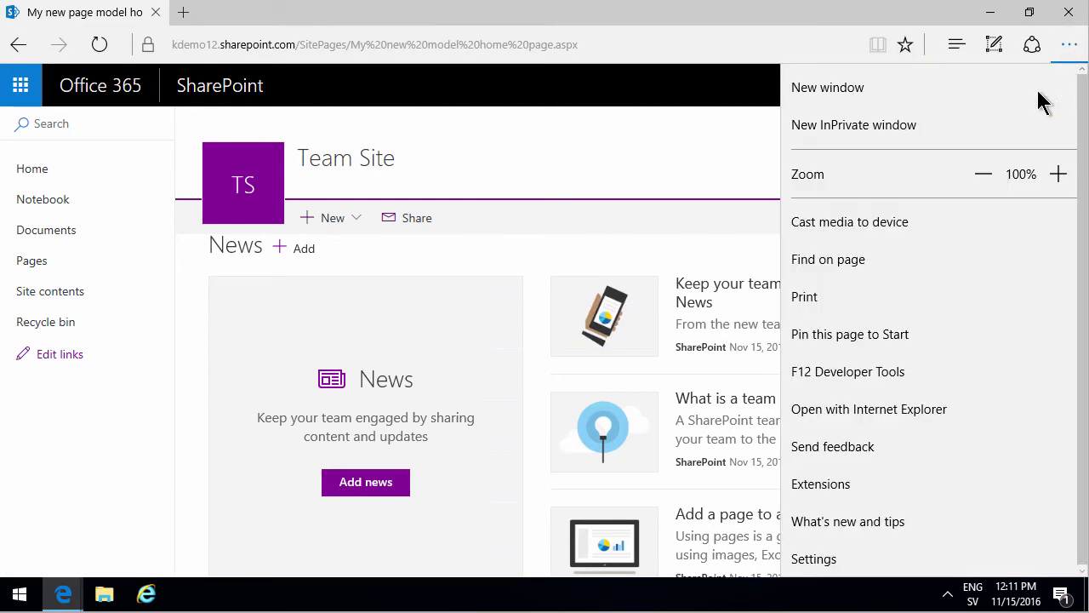
left_click(985, 174)
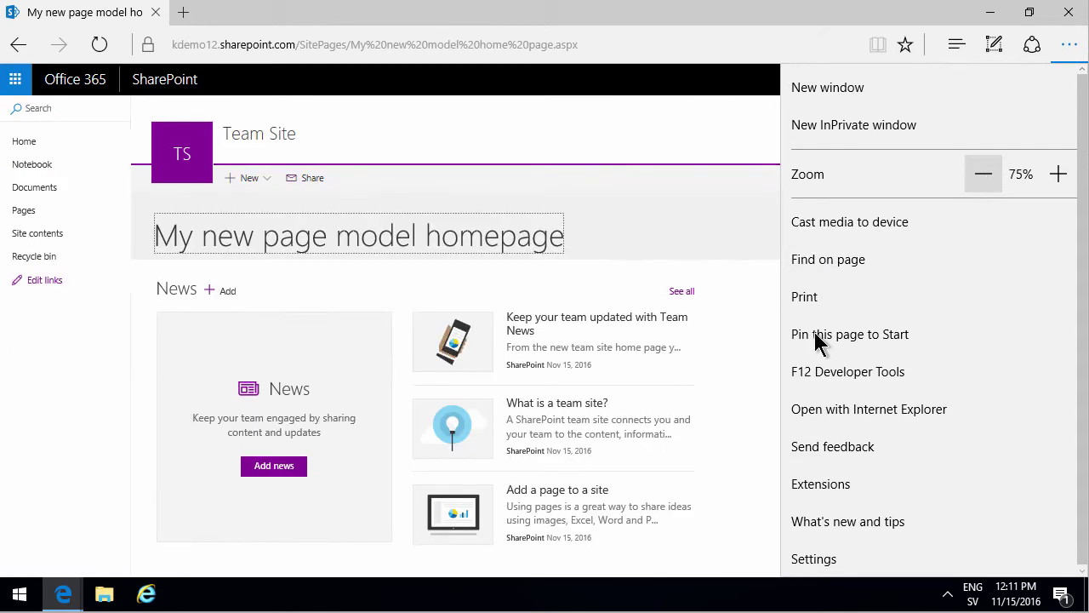
left_click(748, 363)
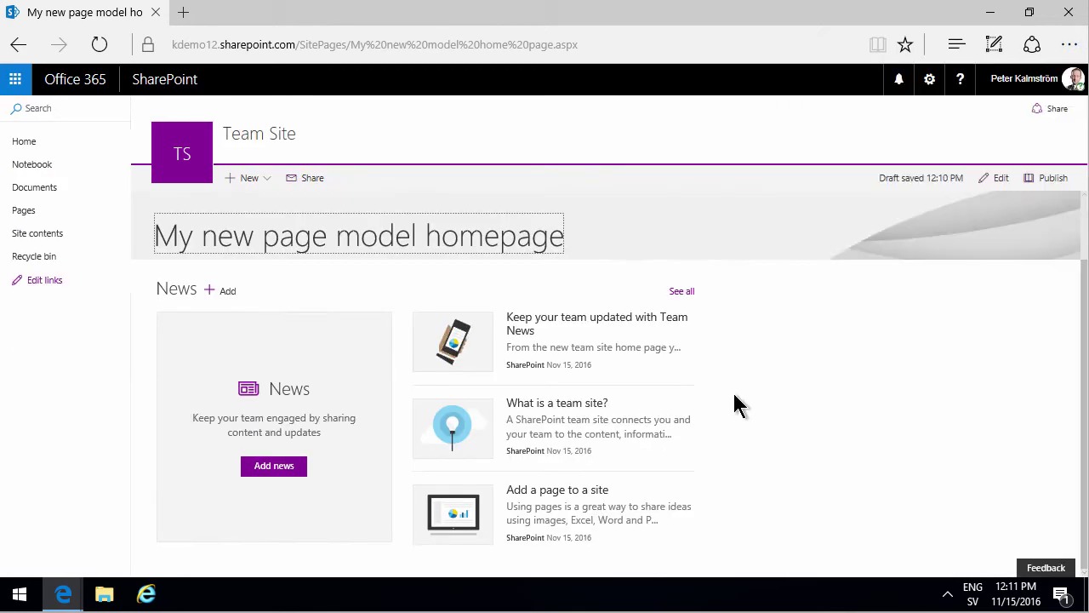
Open the News section's See all link in a new tab, view it, and return to the homepage tab.
right_click(678, 297)
left_click(693, 314)
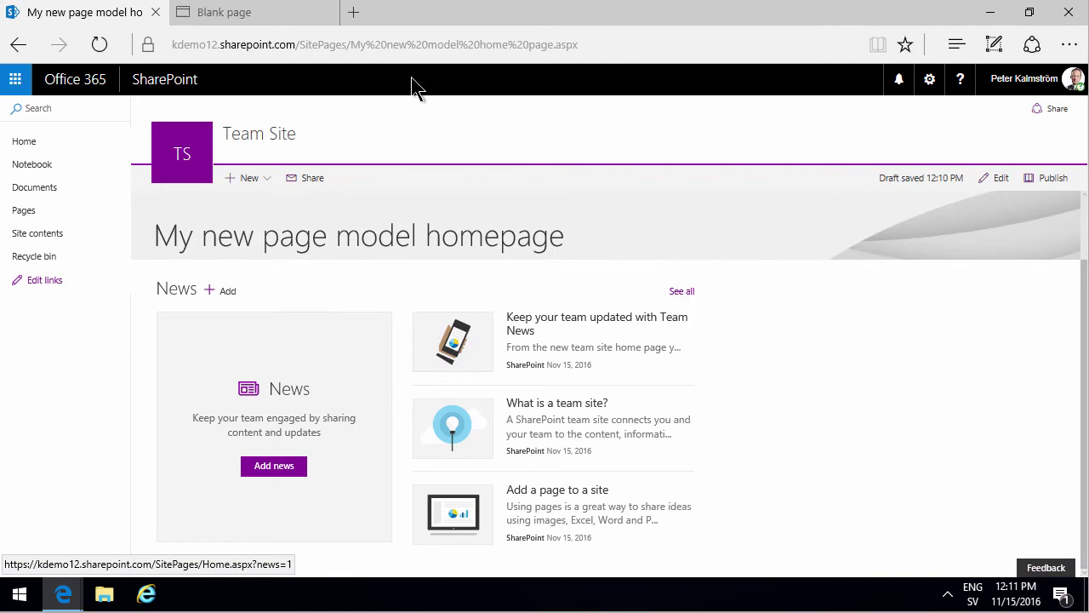
left_click(224, 17)
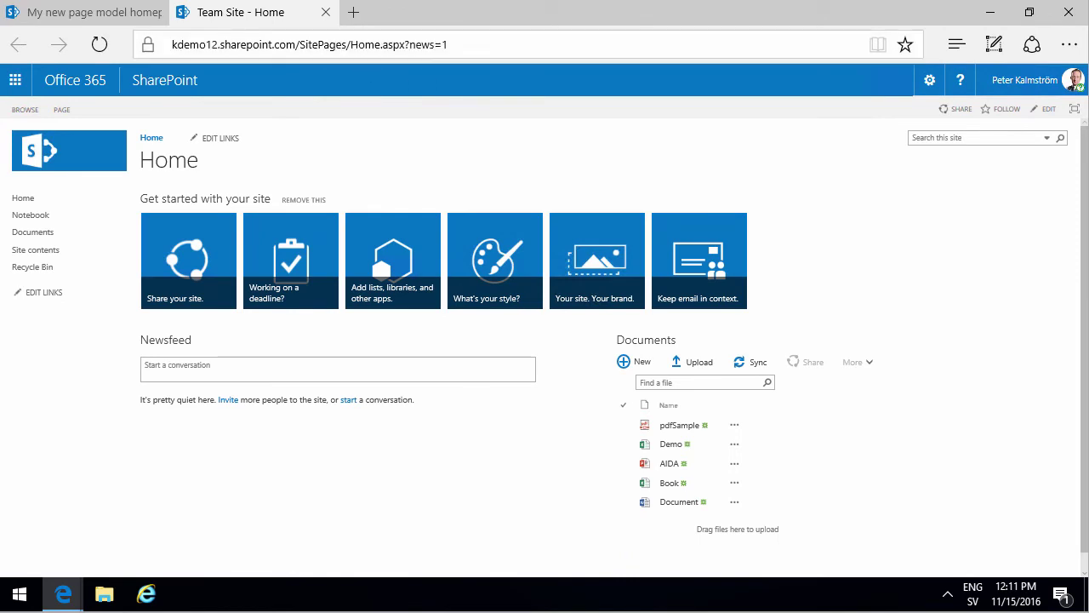
left_click(87, 16)
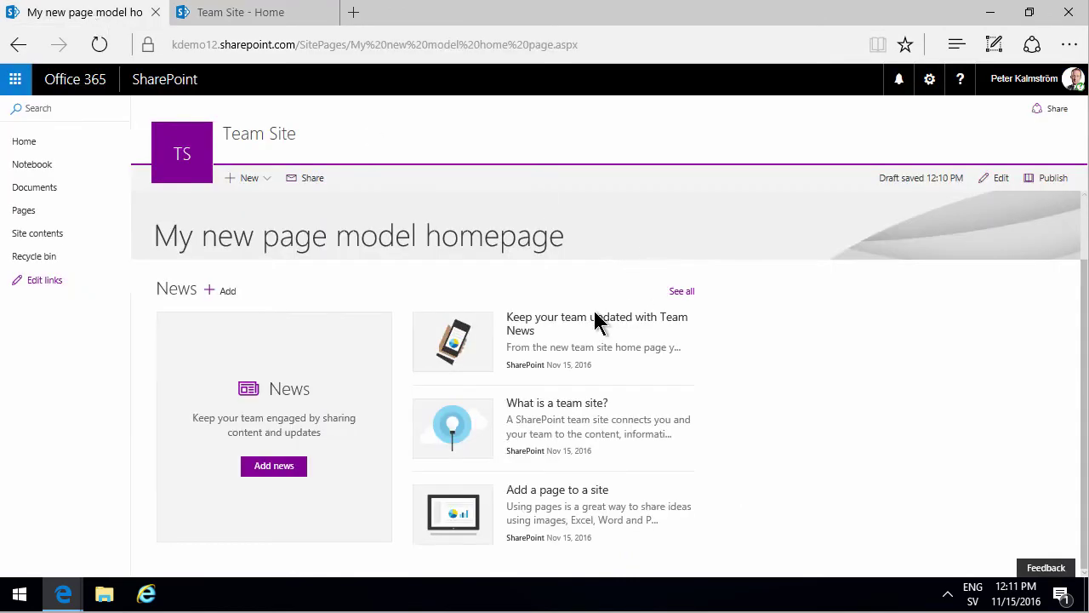
Create and publish a news post titled "News 1" containing the recent image of the man on the phone.
left_click(273, 468)
type("News 1")
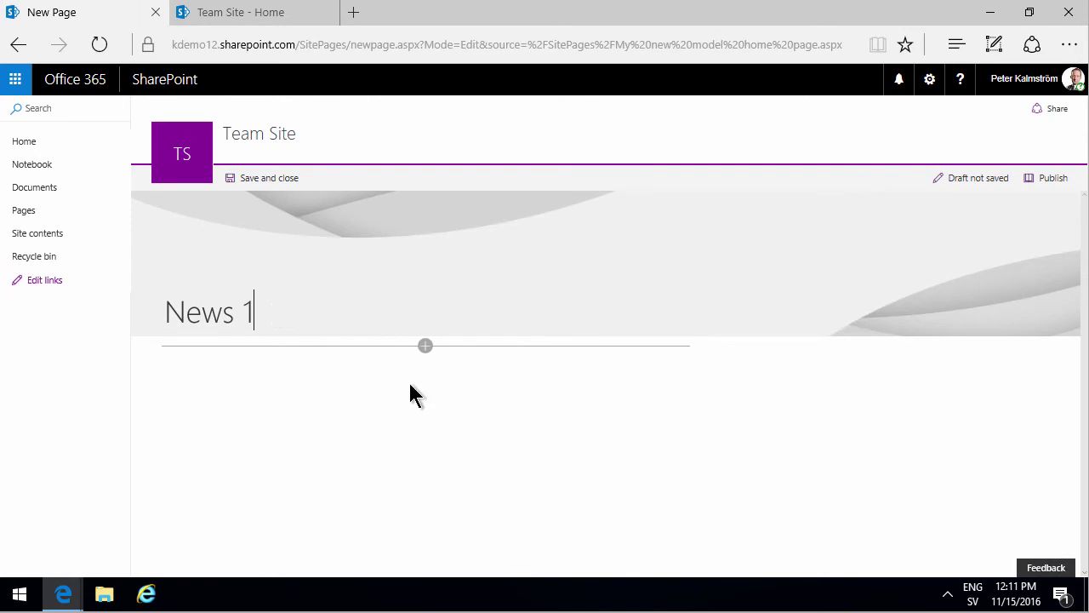
left_click(425, 345)
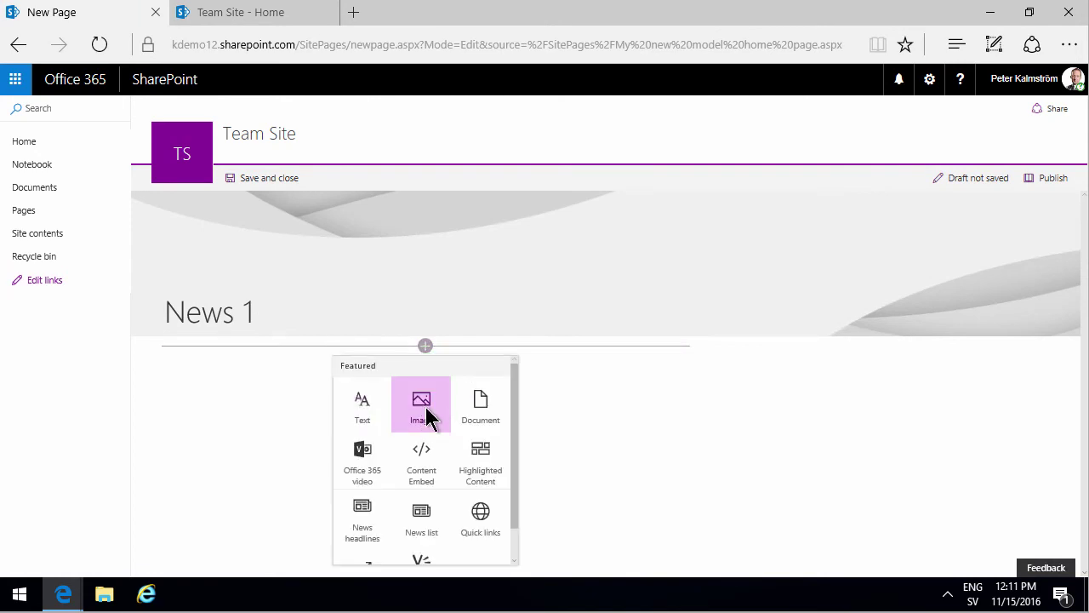
left_click(424, 410)
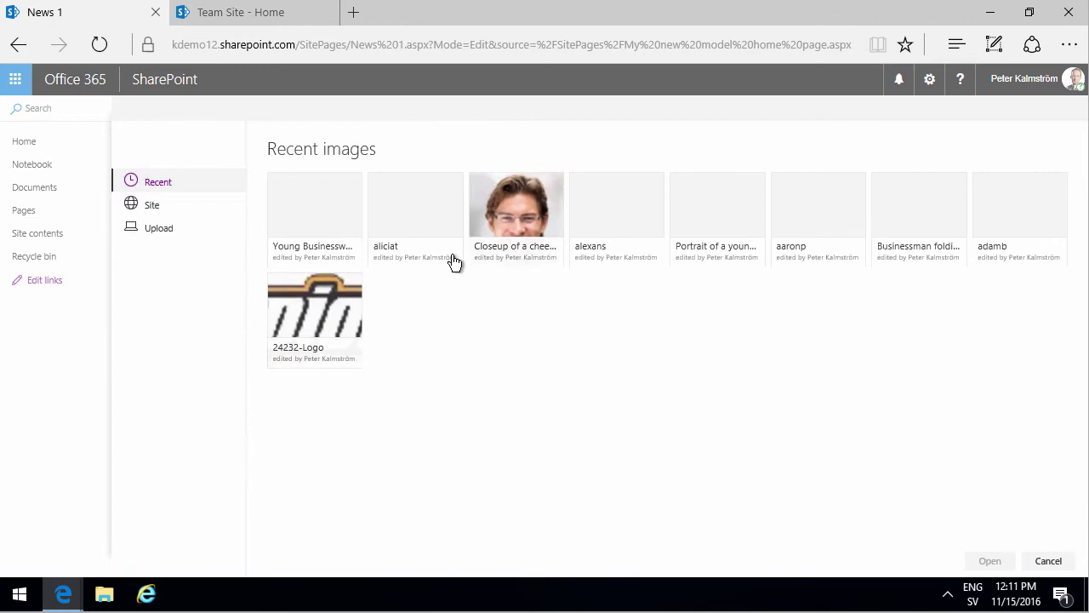
left_click(340, 211)
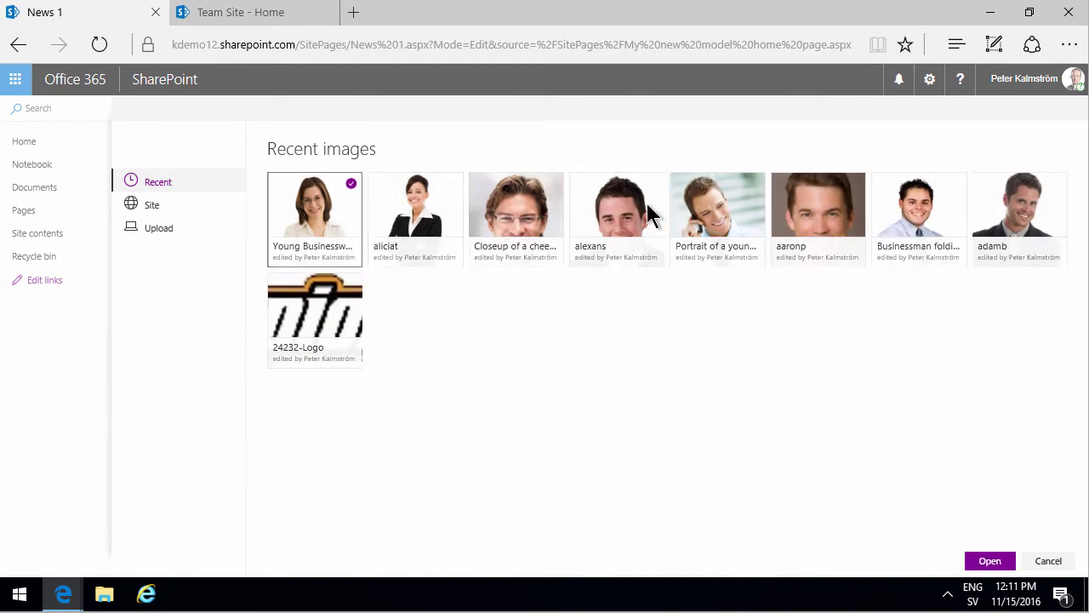
left_click(706, 212)
left_click(987, 561)
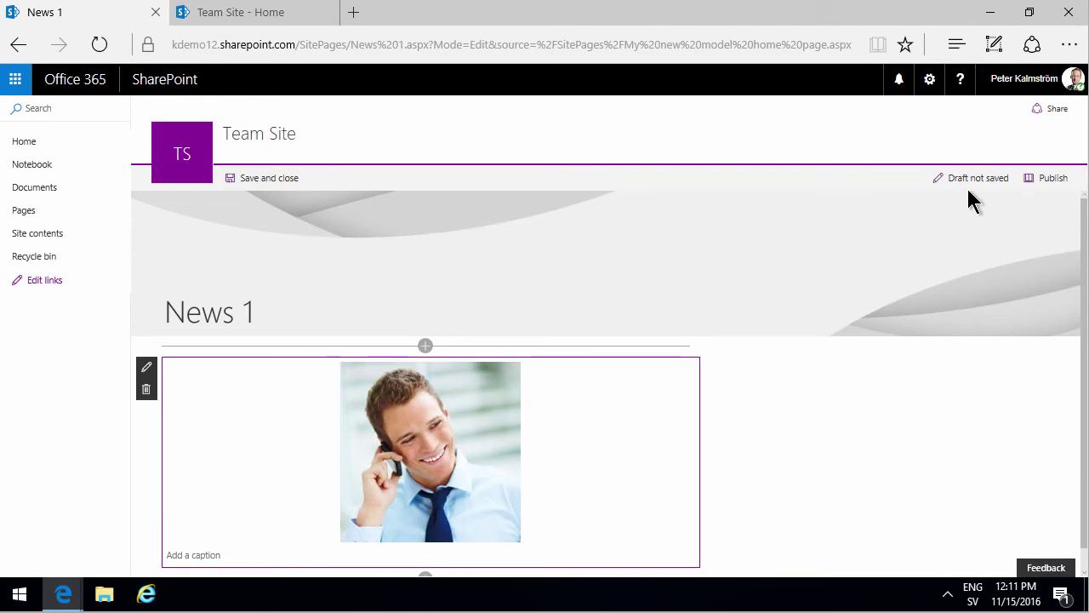
left_click(1048, 180)
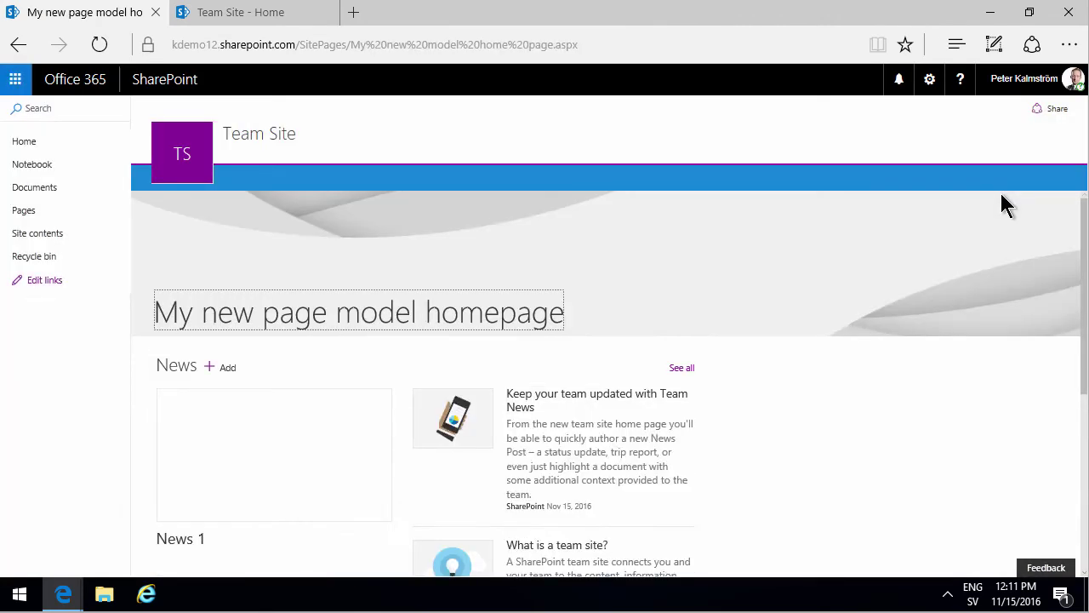
Create and publish another news post titled "News 2" containing the recent image "aaronp".
scroll(266, 444, "down", 1)
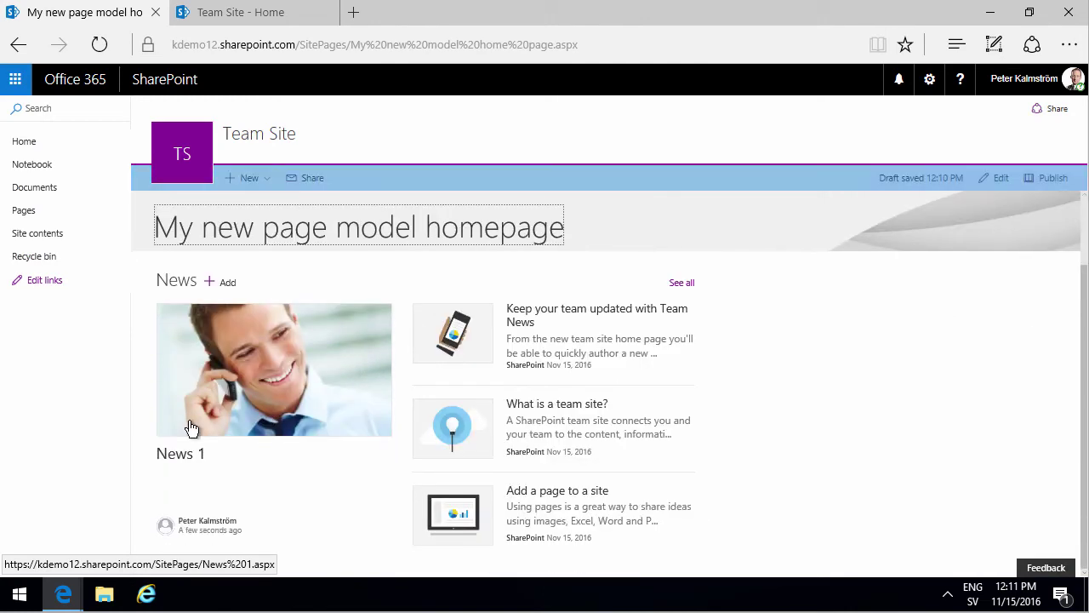
left_click(227, 283)
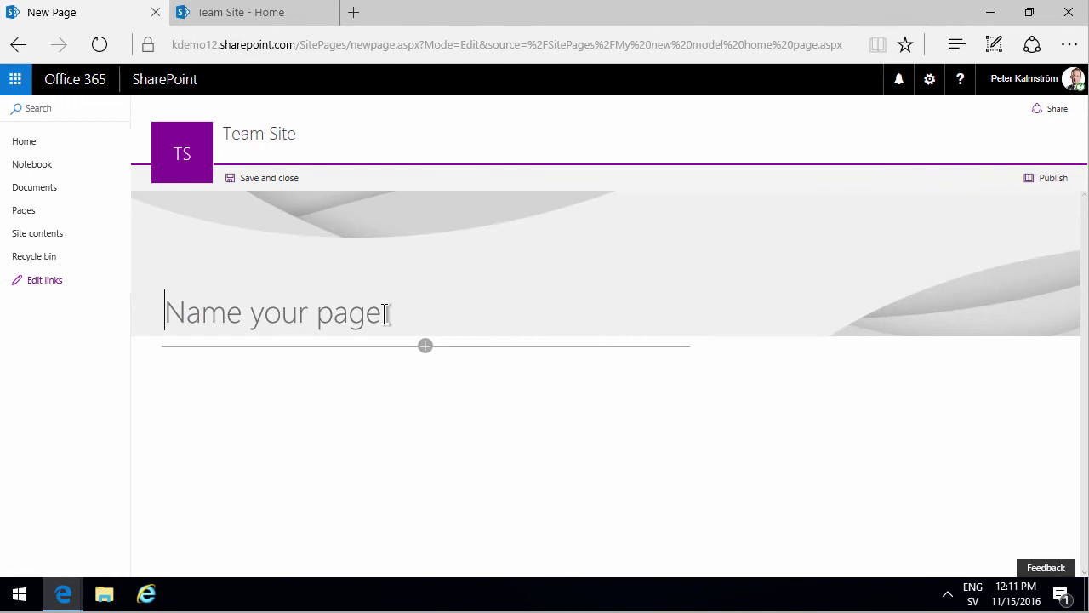
type("News 2")
left_click(425, 346)
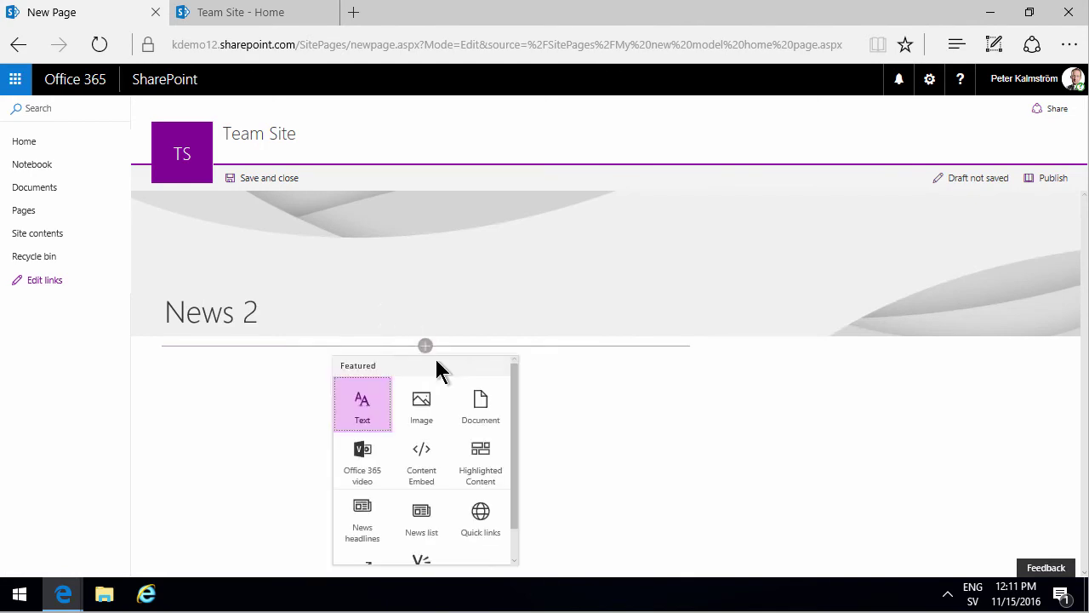
left_click(424, 412)
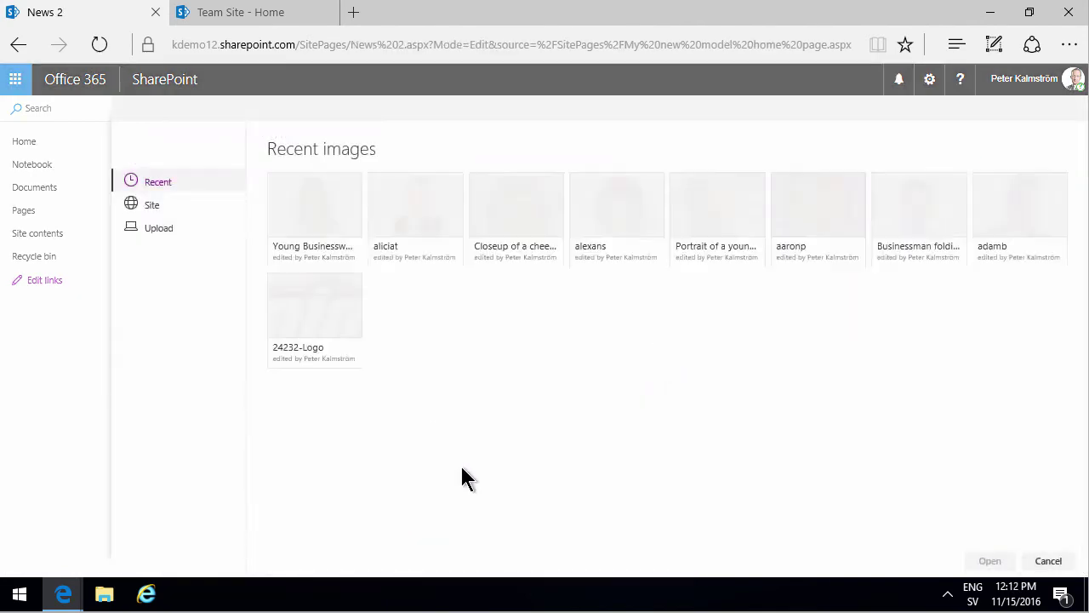
left_click(822, 213)
left_click(988, 563)
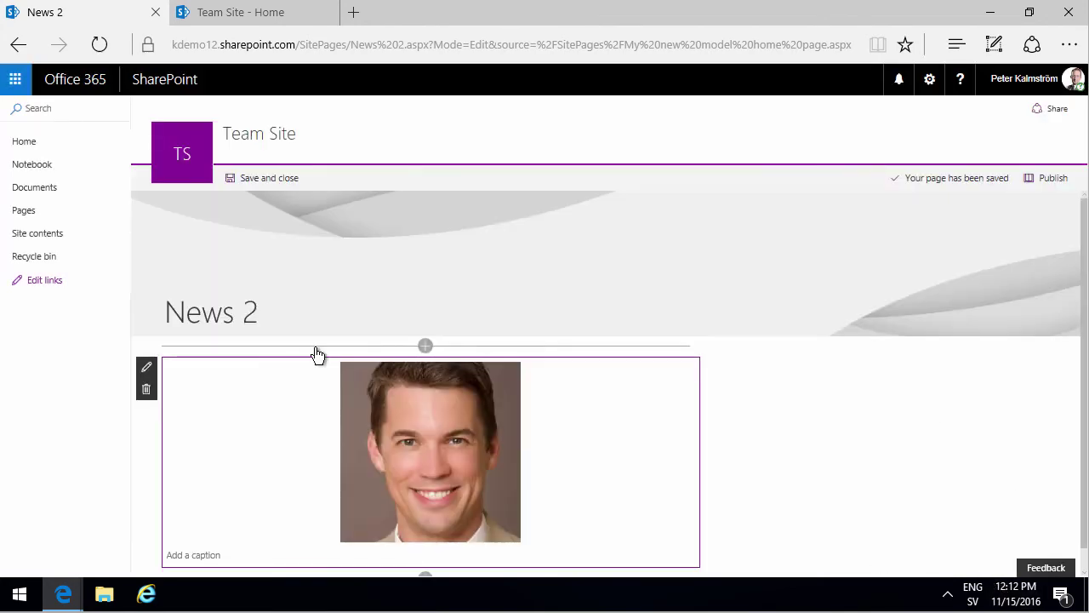
left_click(1040, 180)
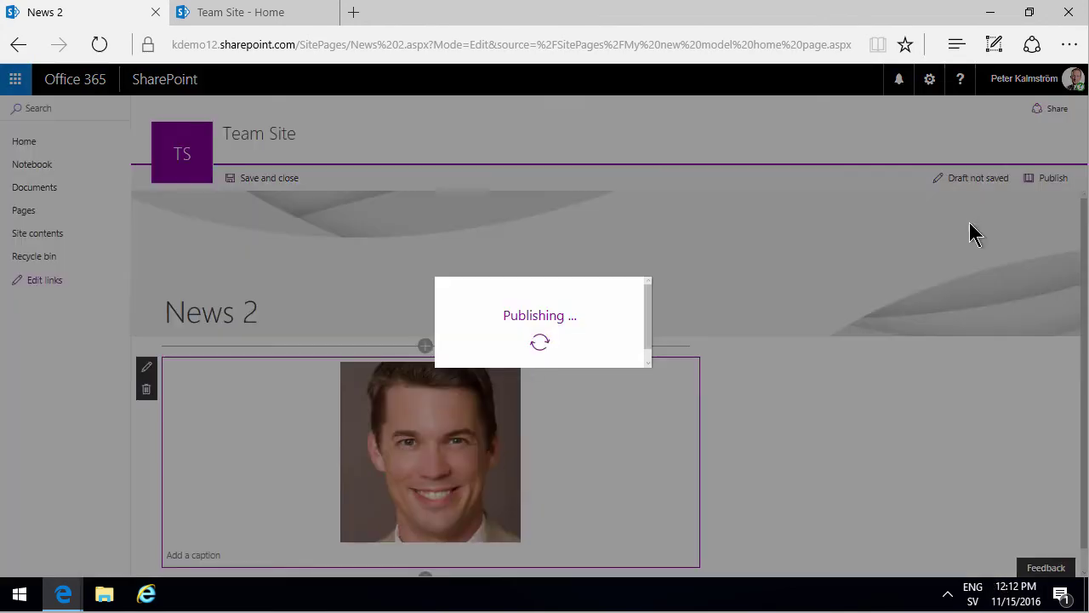
Edit the homepage and delete its News headlines web part.
scroll(256, 451, "down", 1)
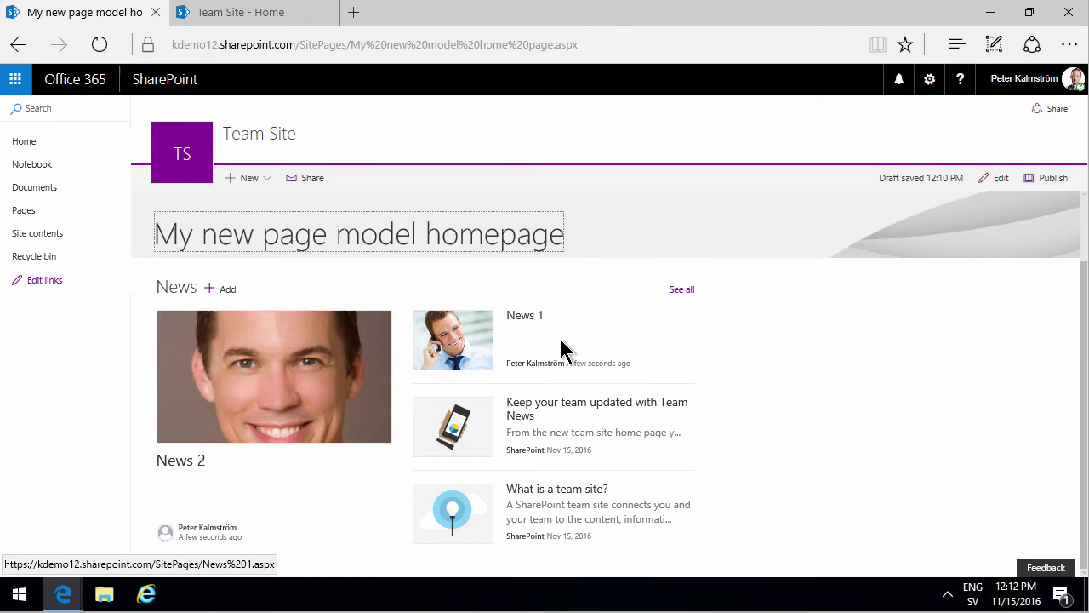
scroll(566, 347, "up", 1)
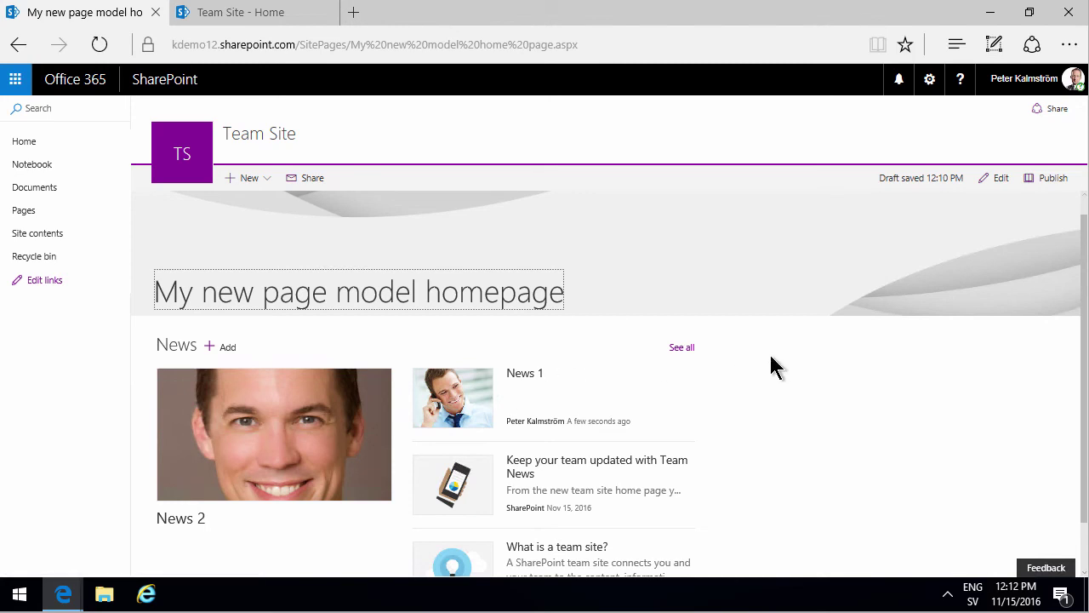
left_click(1002, 178)
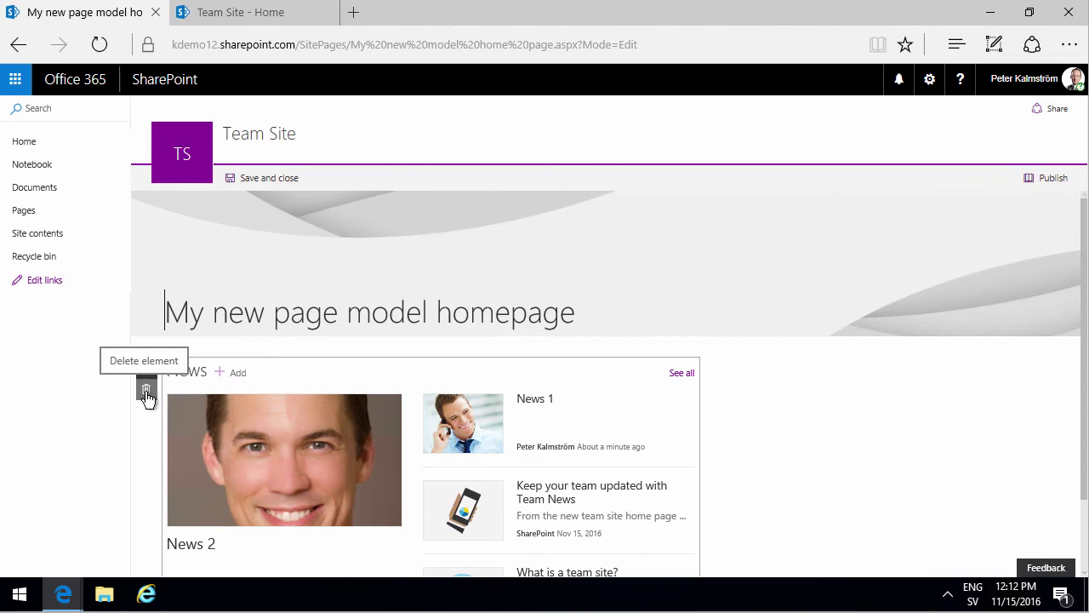
left_click(146, 392)
left_click(550, 352)
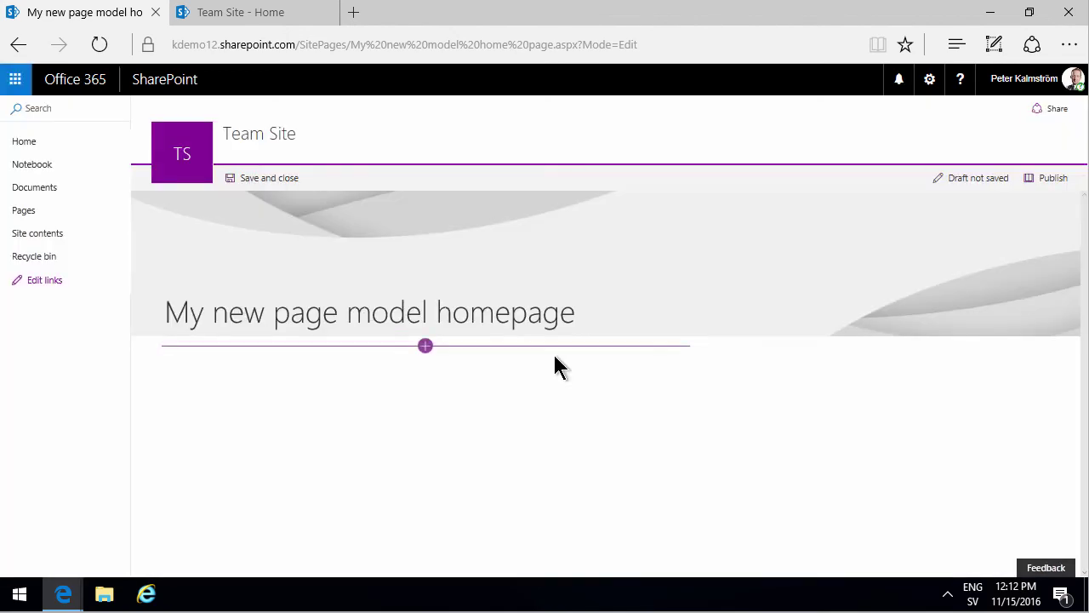
Add a News list web part beneath the homepage title and publish the page.
left_click(428, 348)
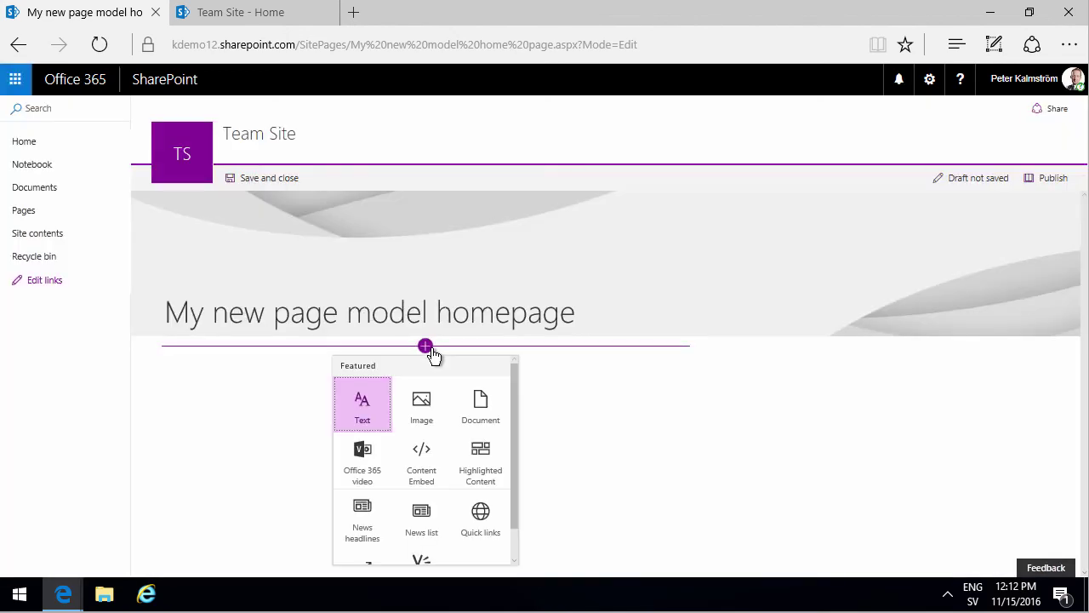
scroll(438, 482, "down", 1)
left_click(430, 482)
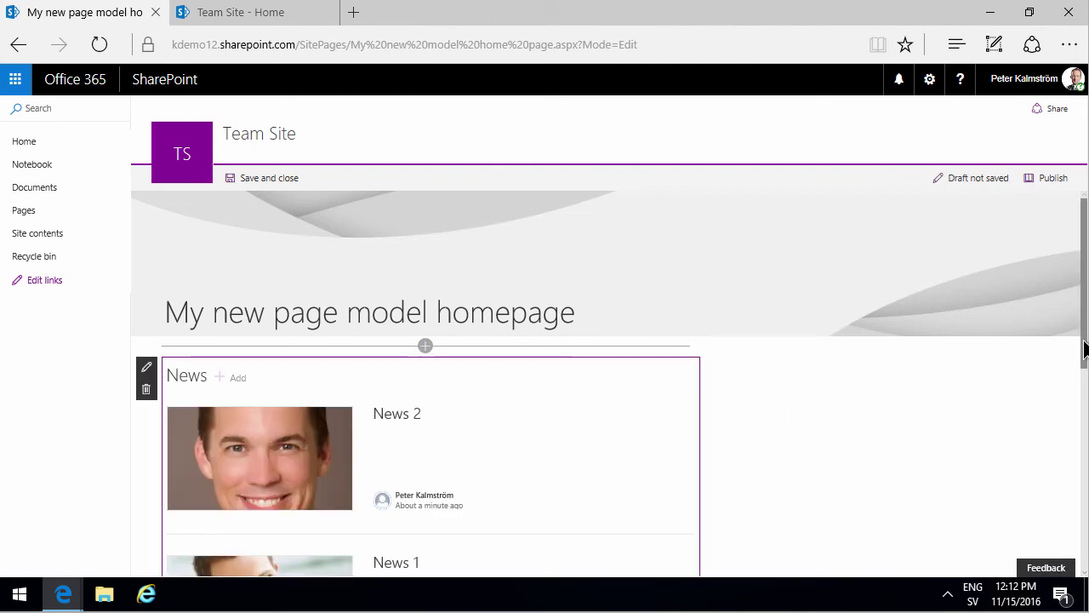
mouse_move(1084, 353)
left_mouse_down()
mouse_move(1081, 528)
mouse_move(1080, 366)
left_mouse_up()
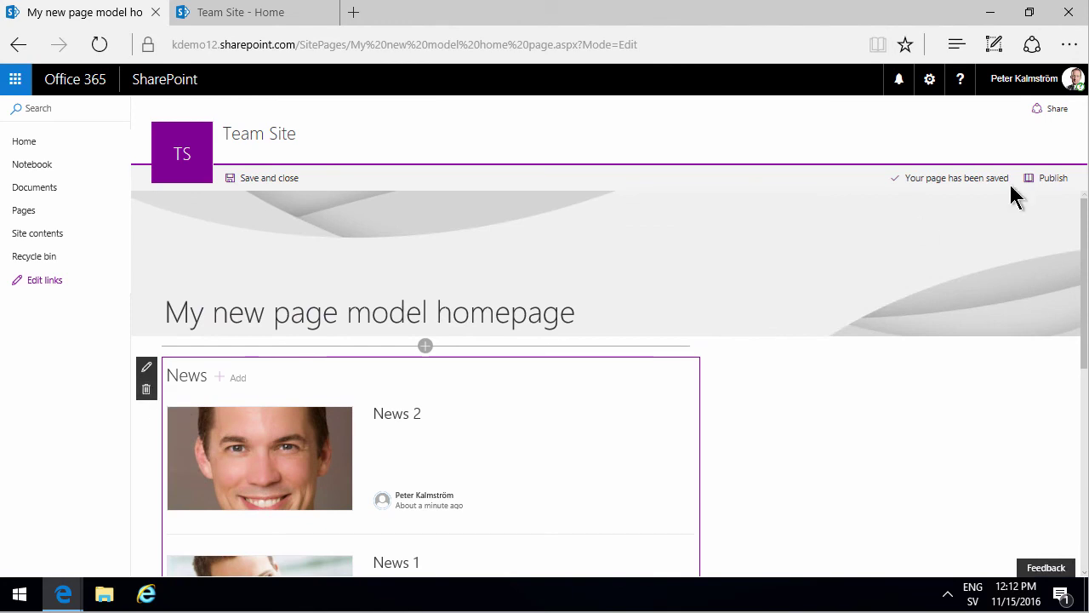
left_click(1036, 179)
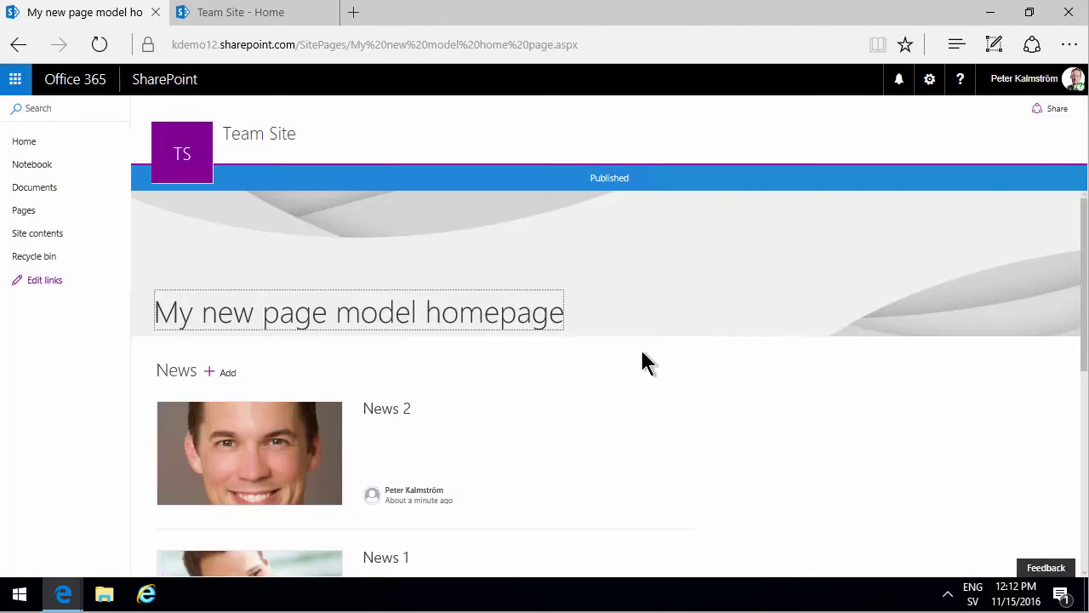
Look over the homepage's news list, then open the News 2 page from the Site Pages library in the site contents.
scroll(629, 351, "down", 1)
scroll(430, 365, "down", 2)
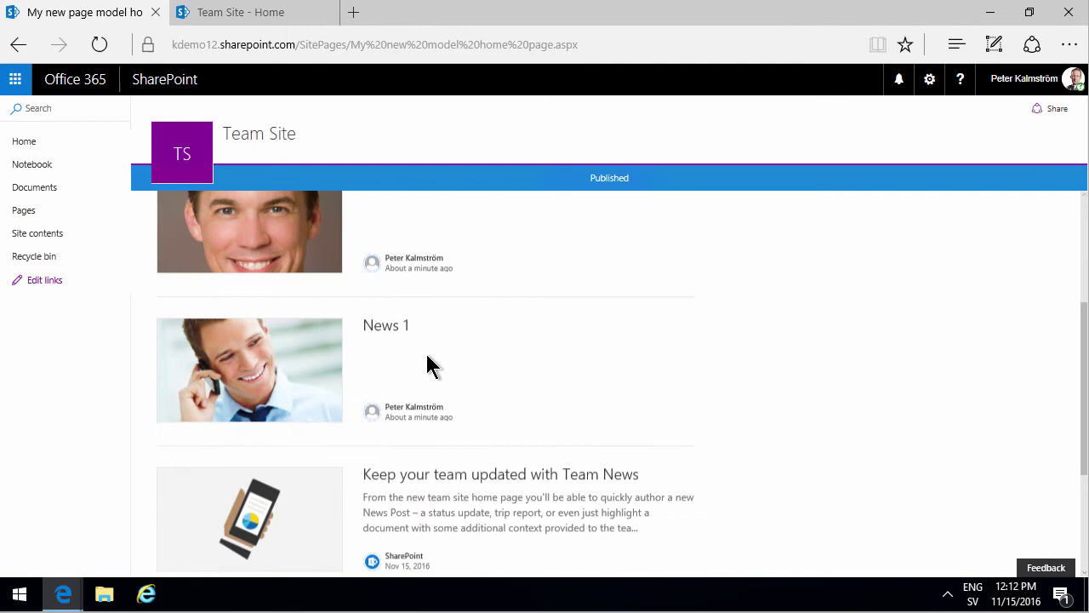
scroll(430, 421, "up", 2)
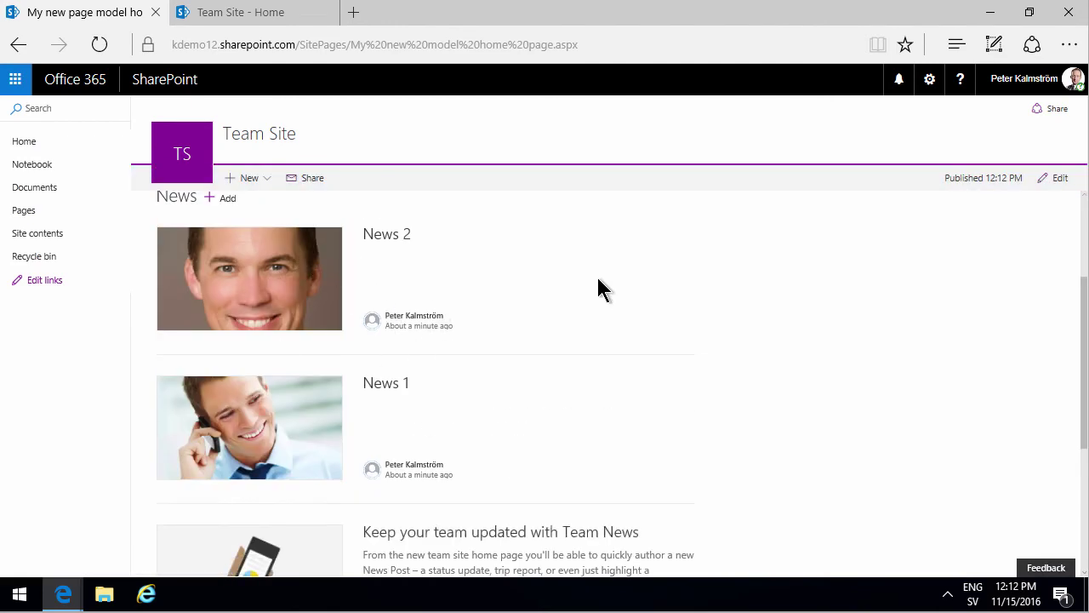
left_click(43, 233)
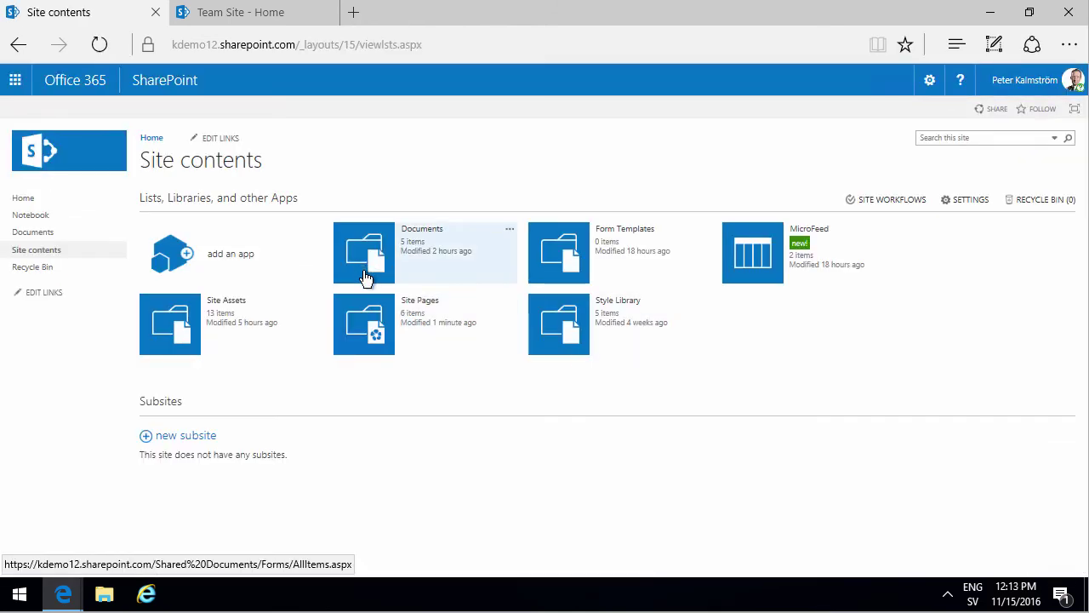
left_click(383, 310)
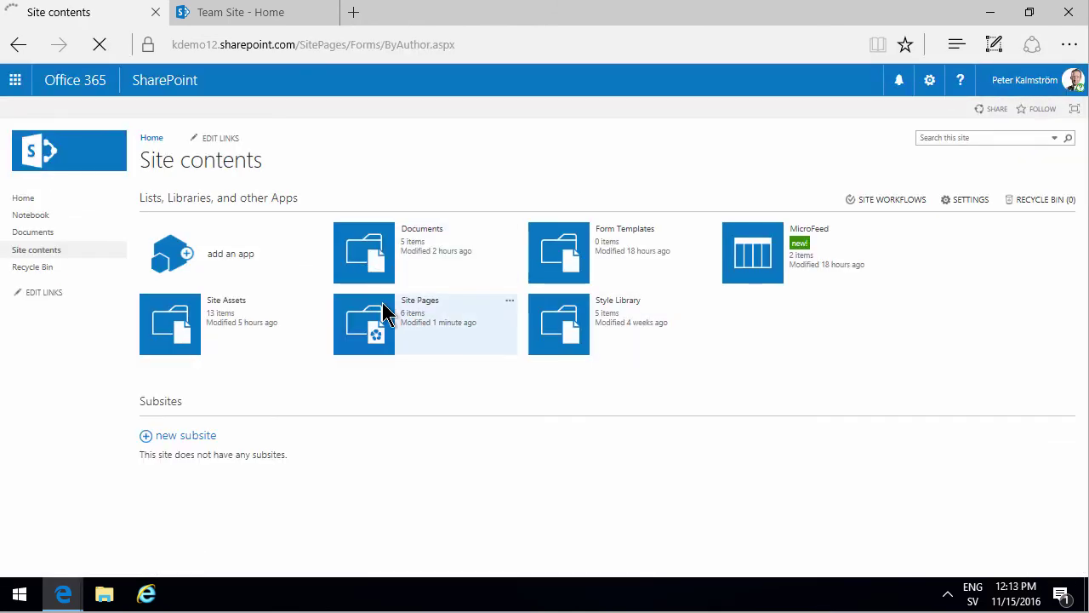
left_click(195, 331)
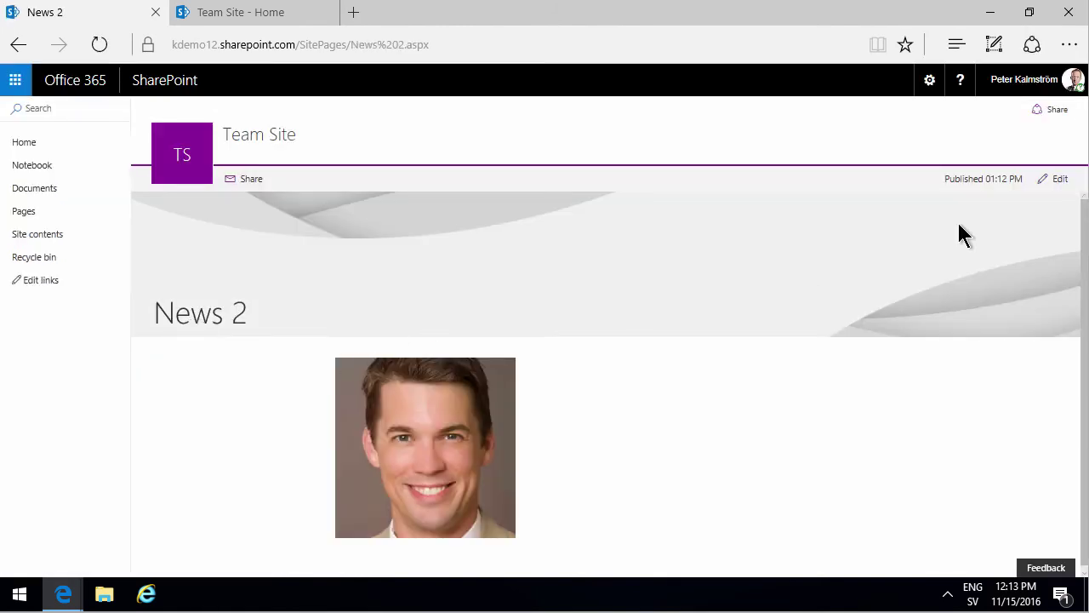
Put the News 2 page in edit mode and add a text web part beneath its image.
left_click(1058, 180)
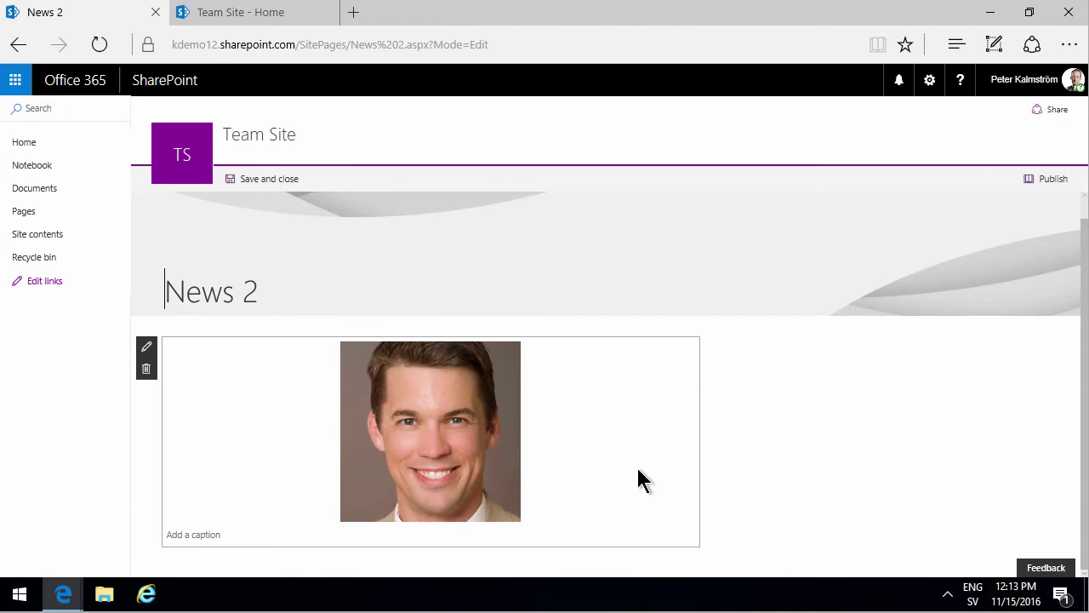
left_click(426, 559)
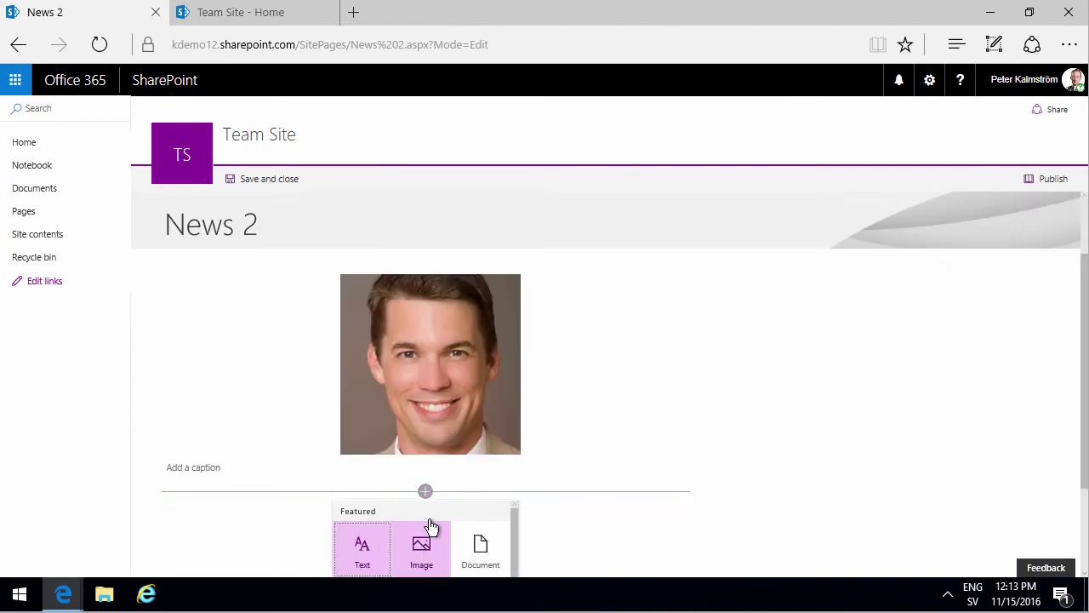
left_click(361, 544)
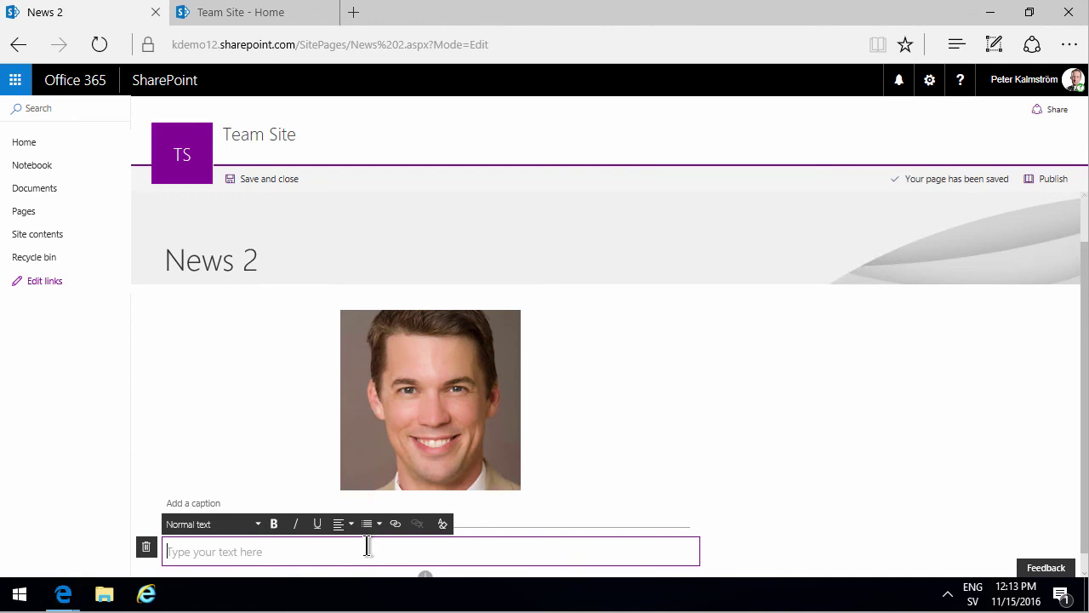
Switch to Word 2016, generate sample paragraphs with =lorem() in a blank document, and copy all of them.
key("super")
type("word")
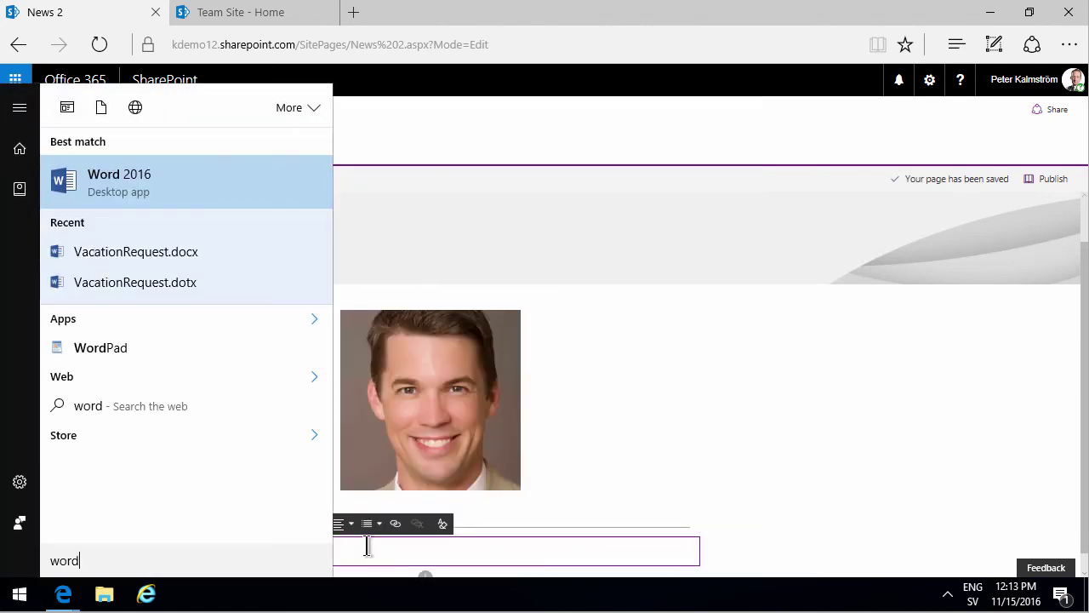
key("Return")
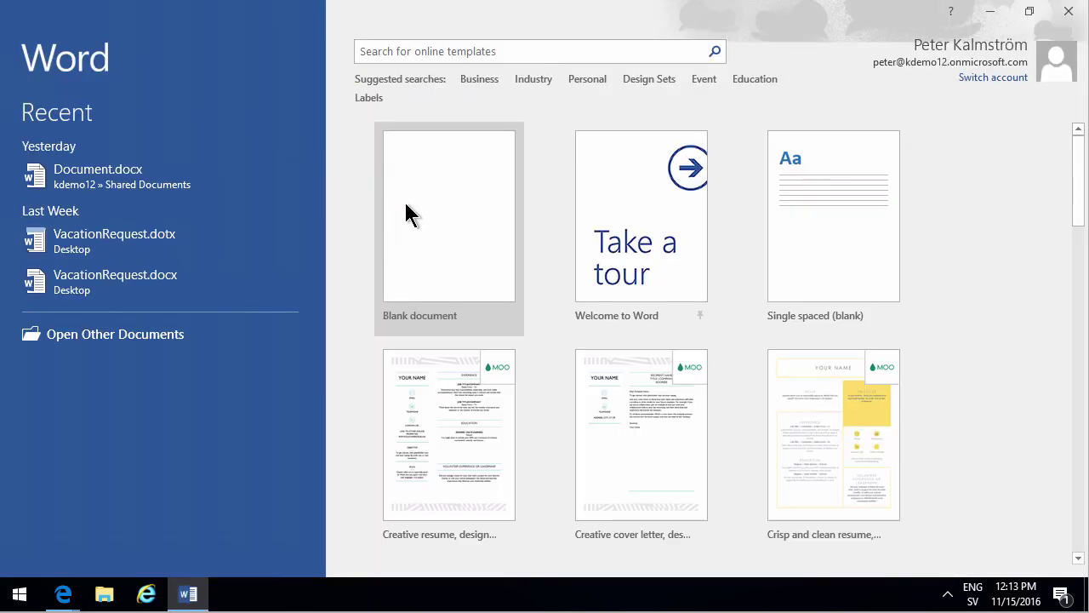
left_click(411, 198)
type("=lorem()")
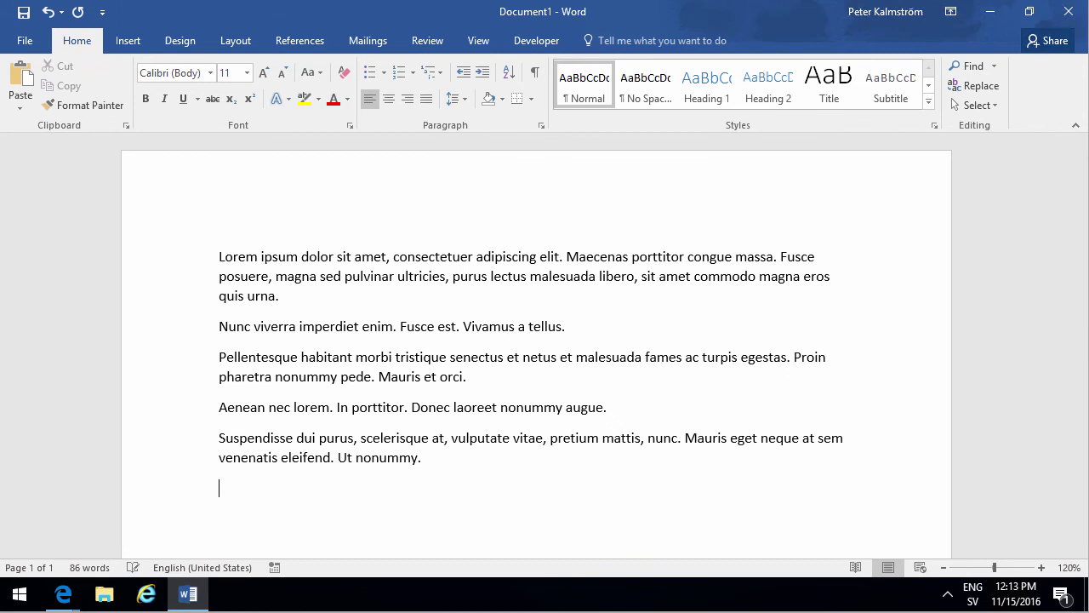
triple_click(204, 263)
key("ctrl+c")
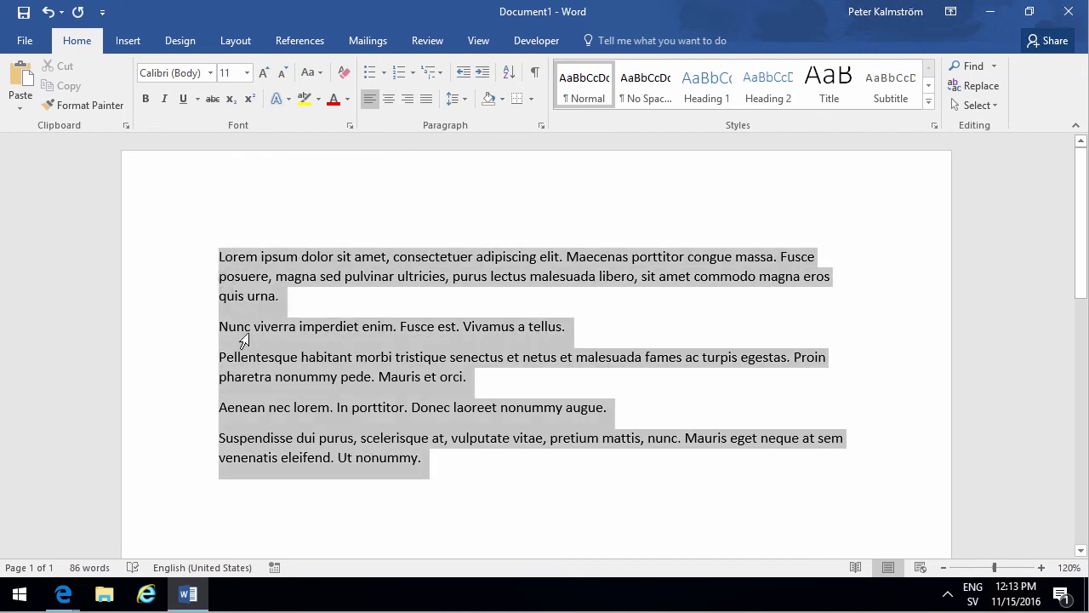
Return to the News 2 page in Edge, paste the copied paragraphs into the empty text web part, and publish the page.
mouse_move(63, 587)
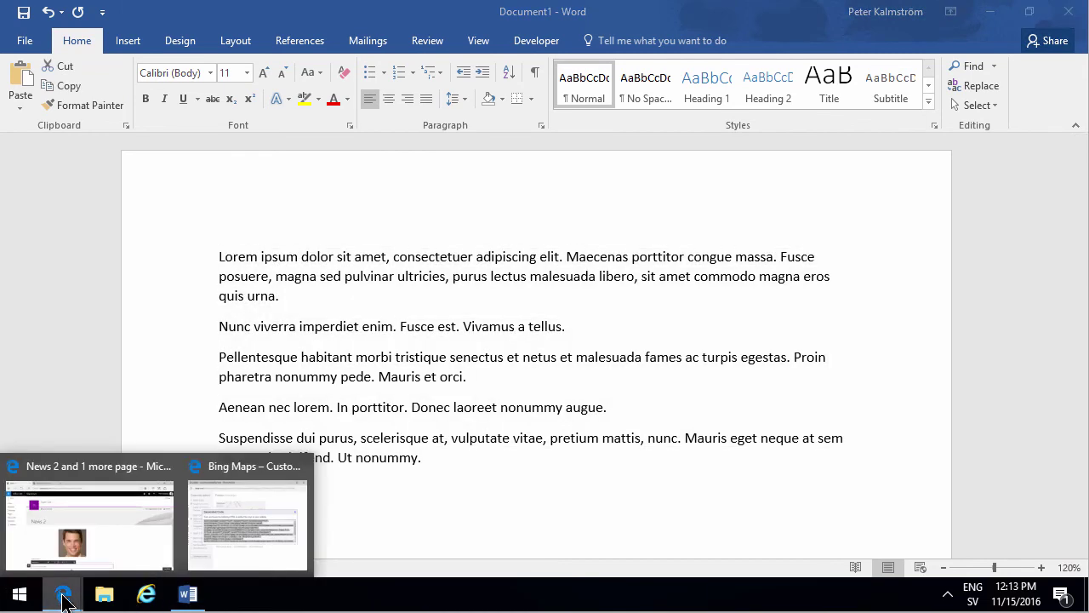
left_click(146, 531)
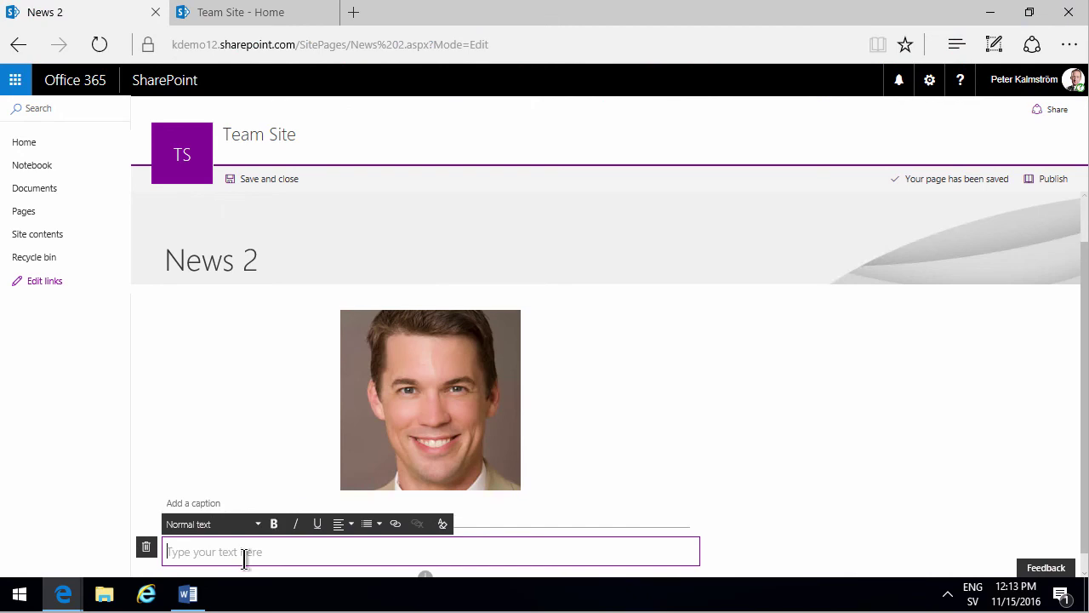
key("ctrl+v")
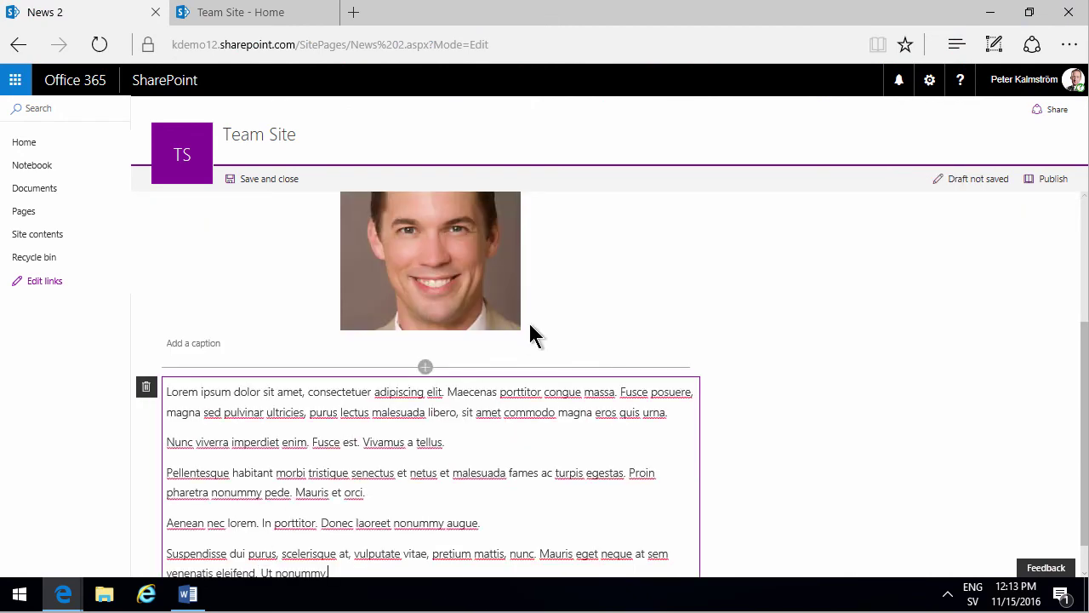
left_click(1052, 181)
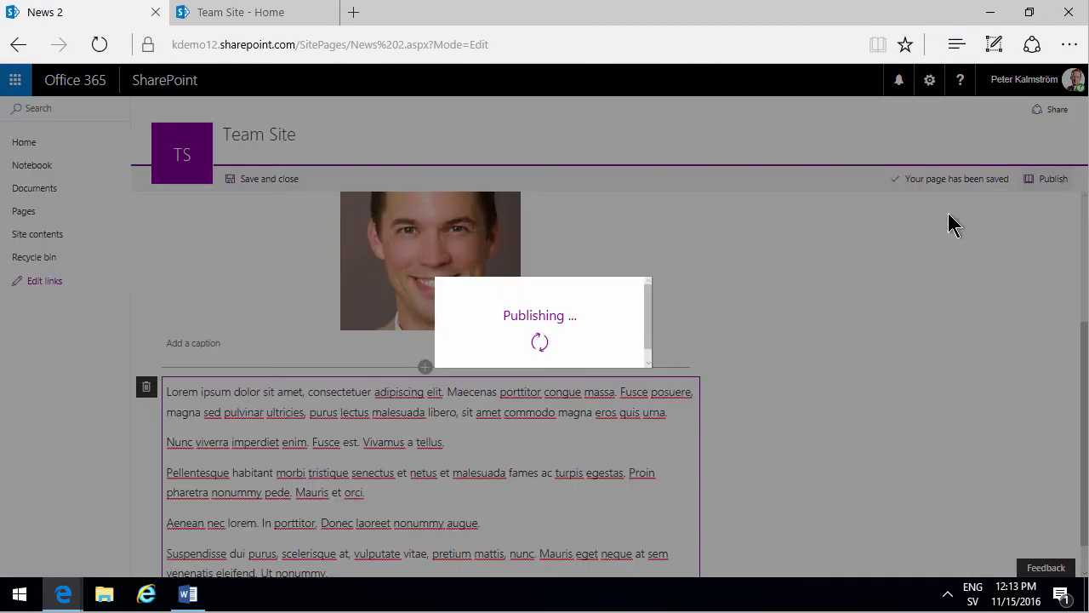
Go to the site's homepage and review how the News 2 post is presented in the news list.
left_click(26, 150)
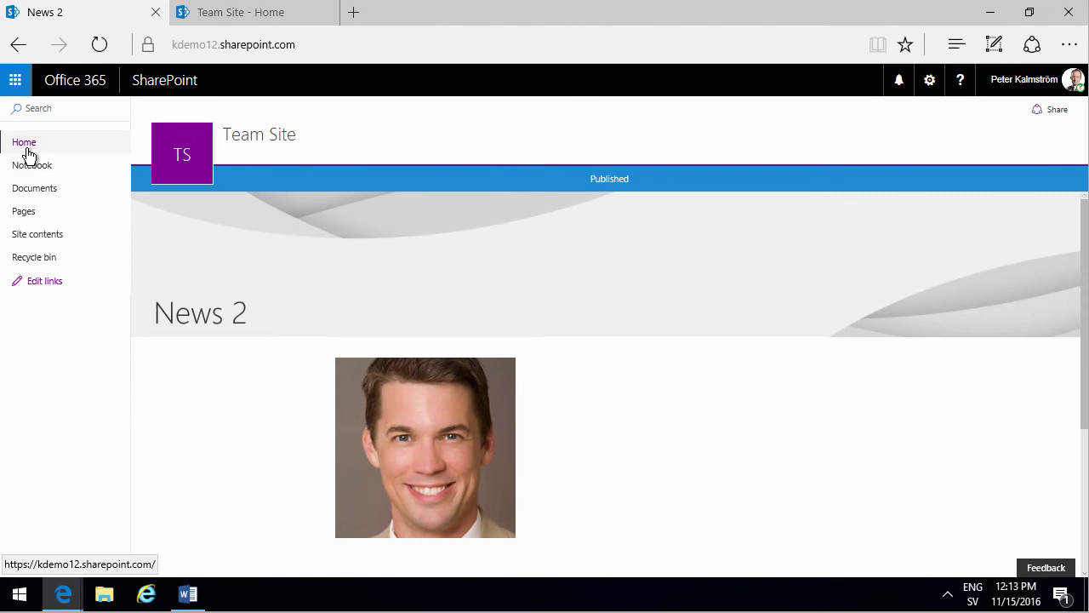
scroll(510, 391, "down", 1)
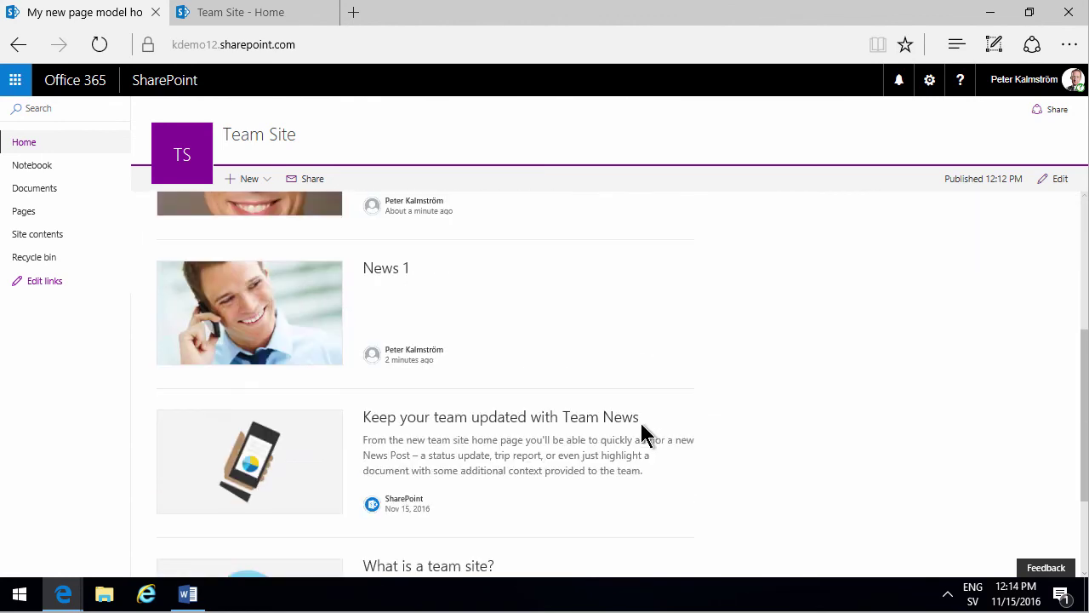
scroll(643, 434, "up", 3)
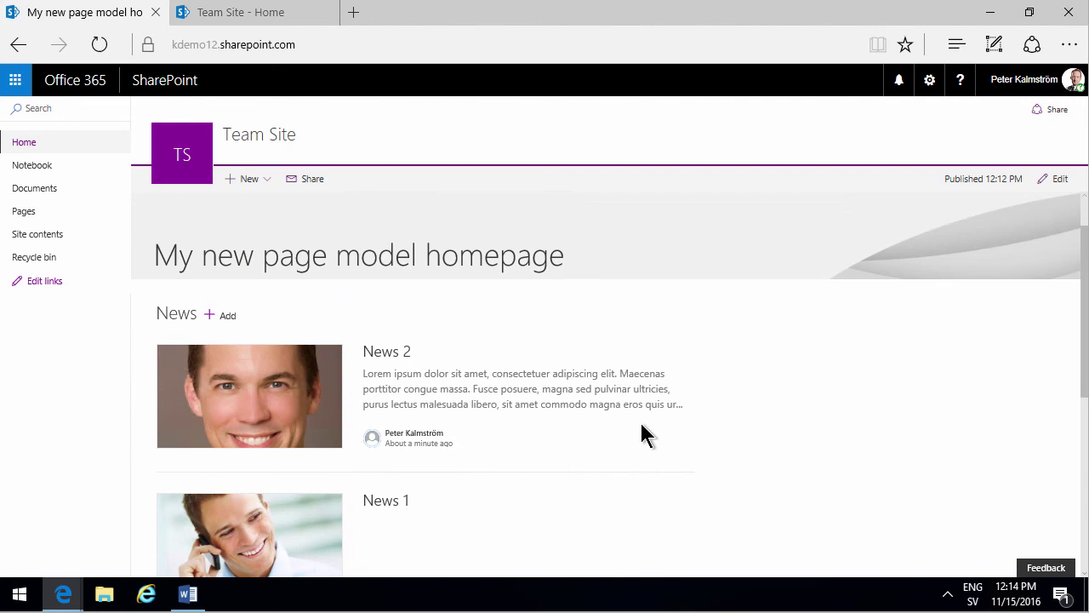